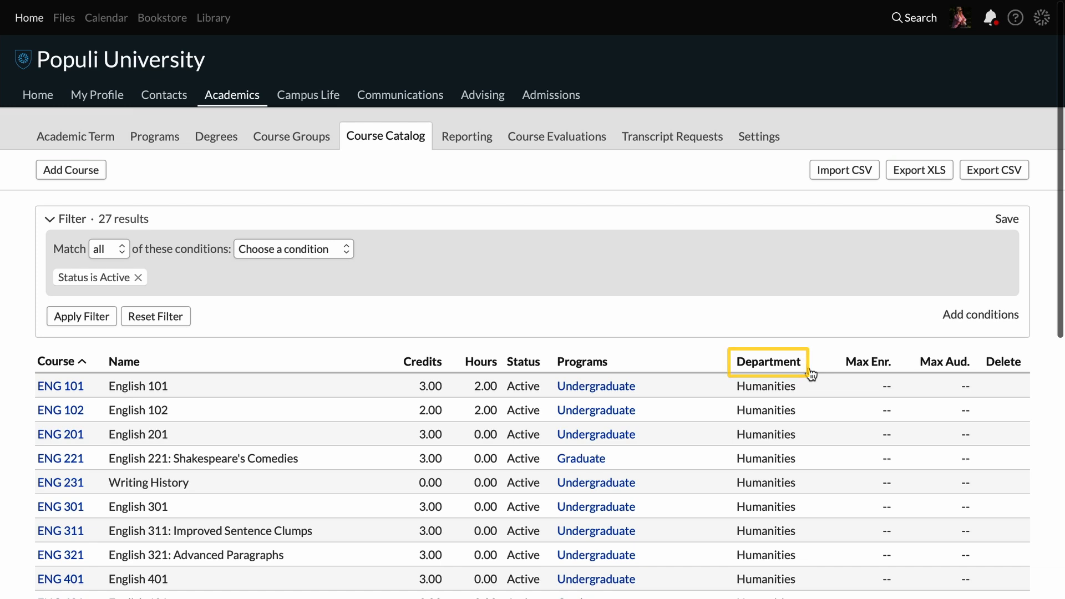
Filter the active courses to those whose Department is Humanities, and export the filtered list as CSV.
scroll(780, 499, down, 3)
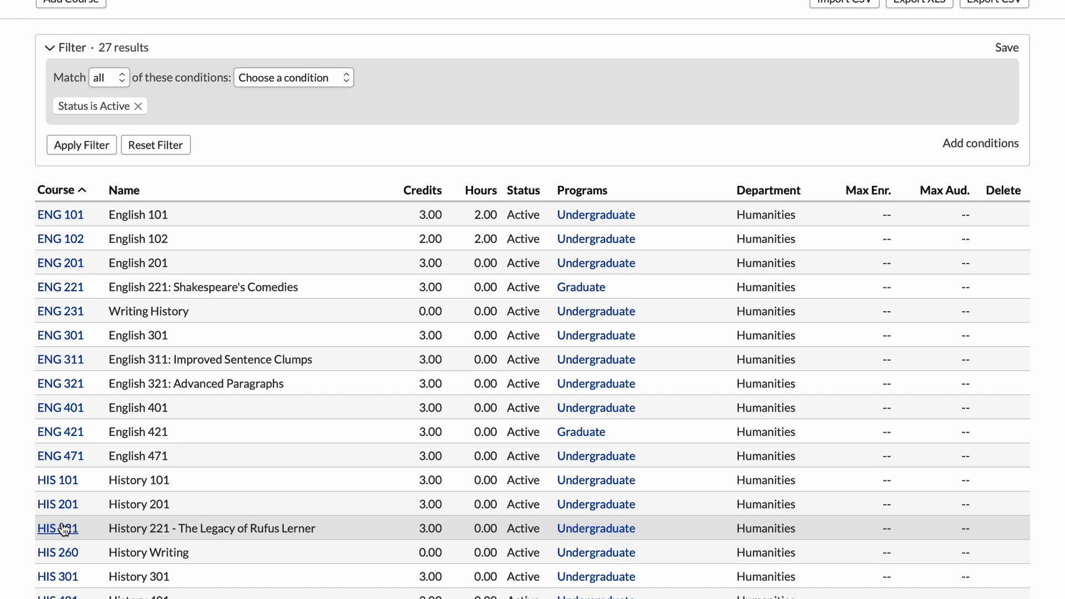
click(340, 82)
click(329, 204)
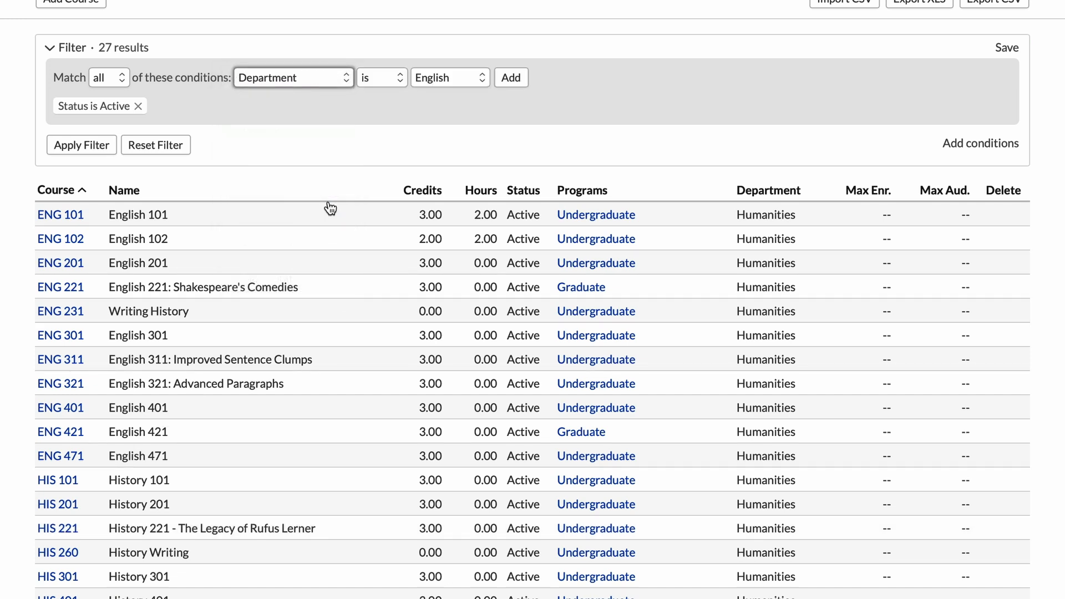
click(445, 81)
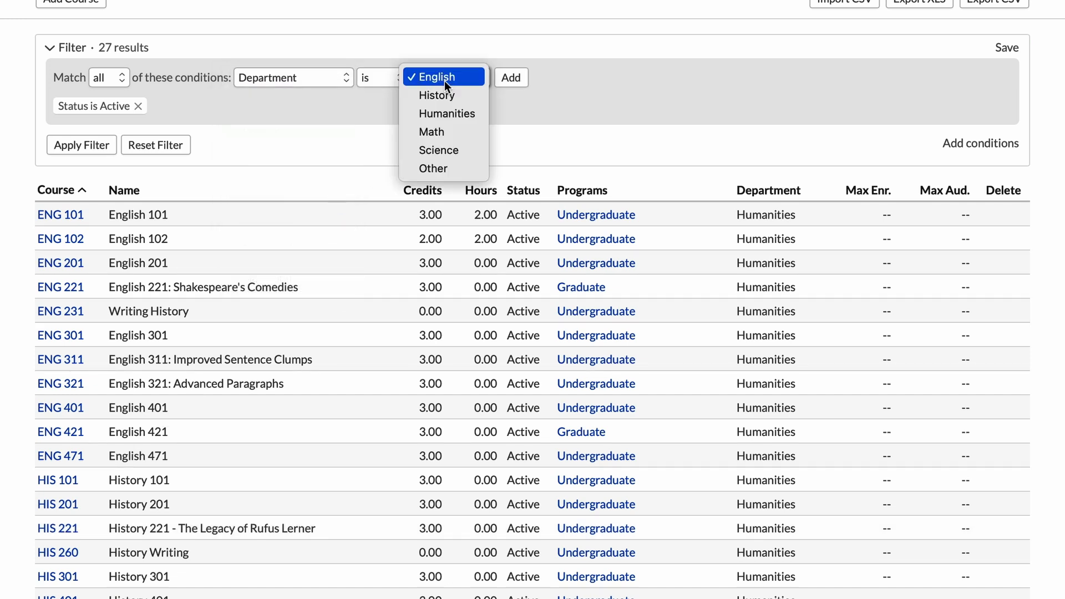
click(458, 112)
click(513, 81)
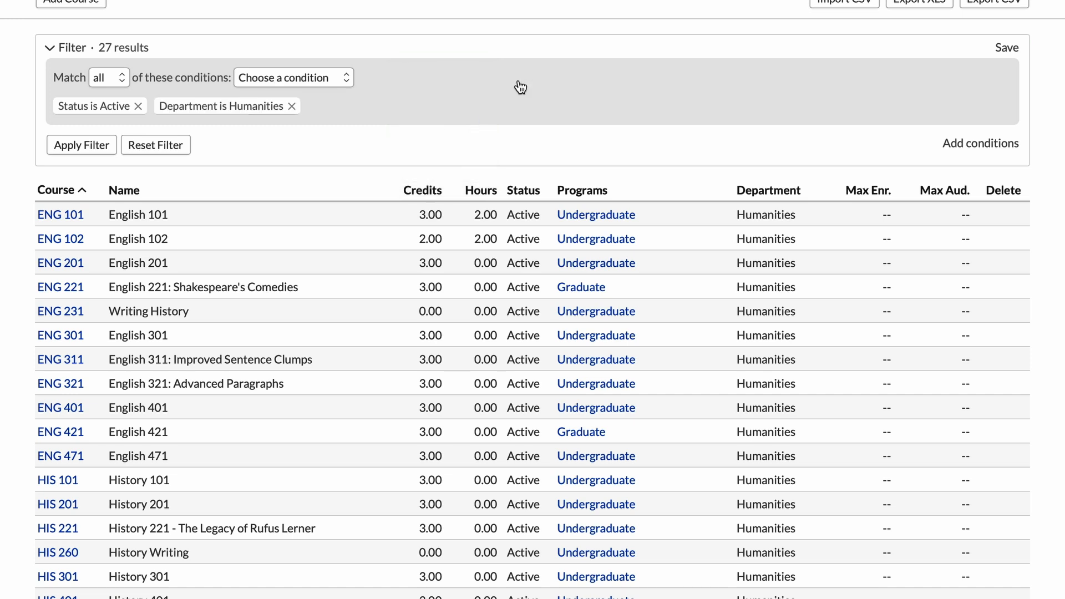
click(89, 146)
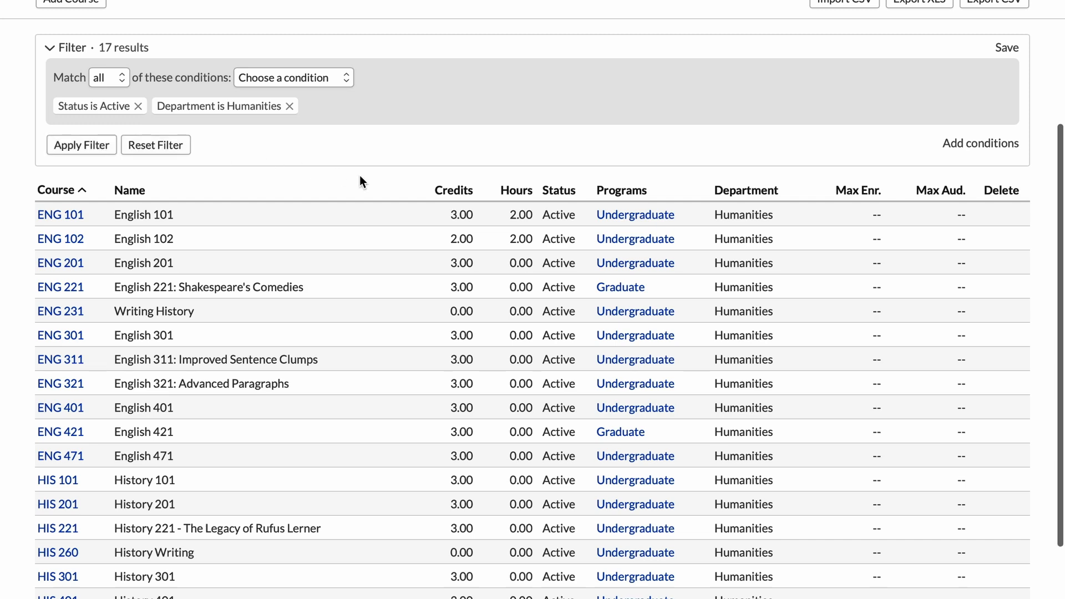
scroll(359, 175, down, 1)
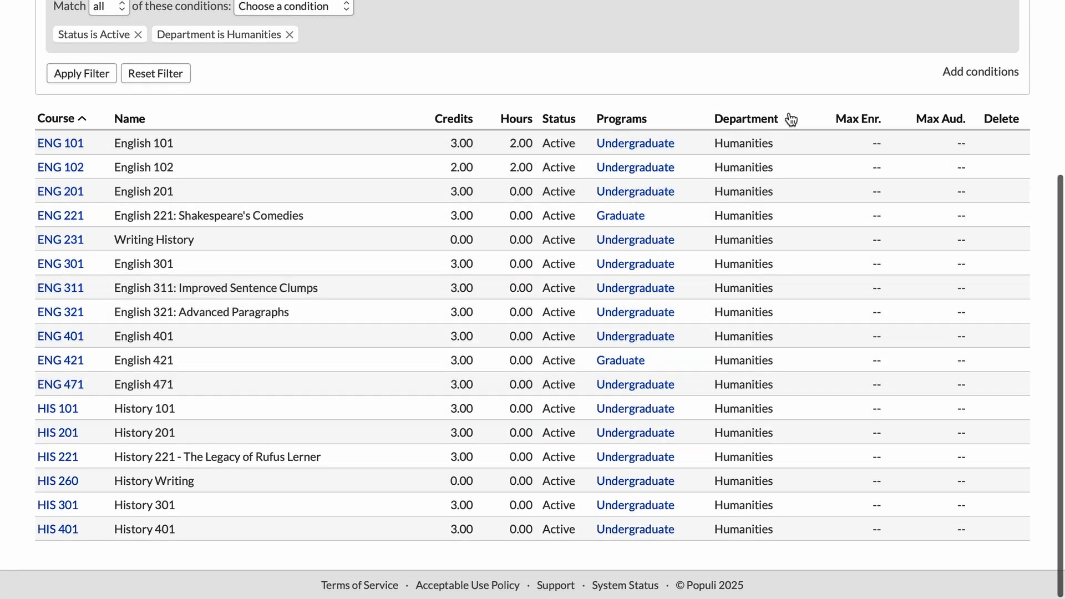
scroll(791, 119, up, 2)
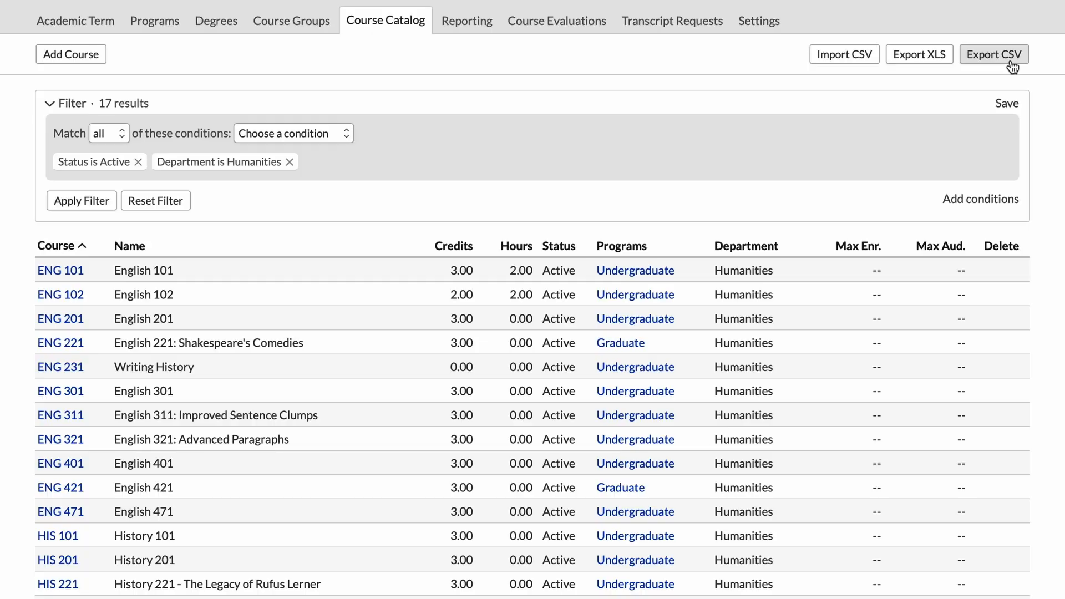
click(993, 54)
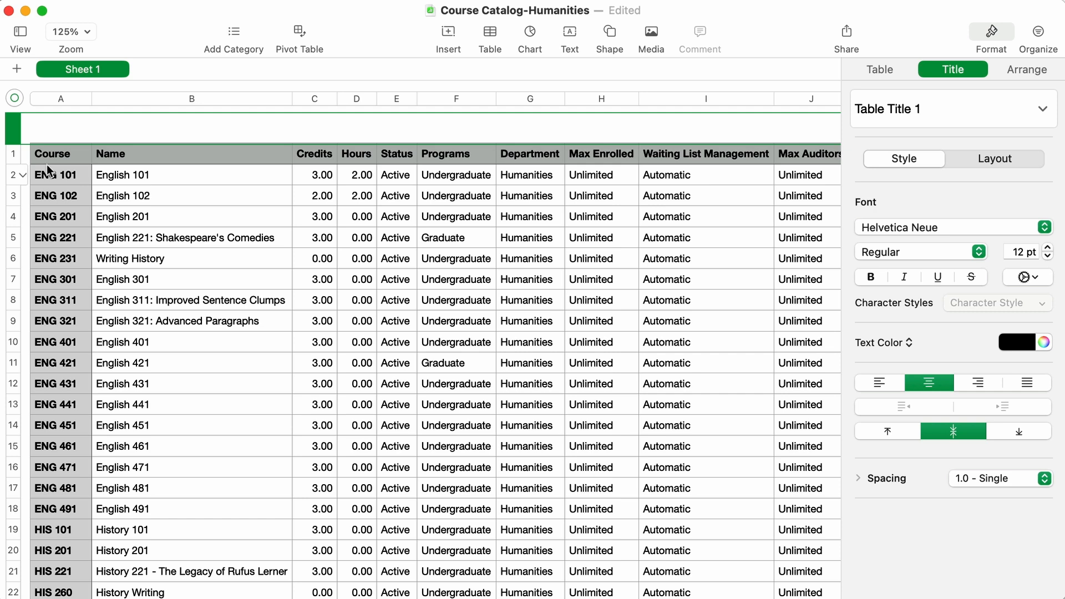
Set the Department to English for all ENG courses in the exported spreadsheet, cells G2 to G18.
click(549, 158)
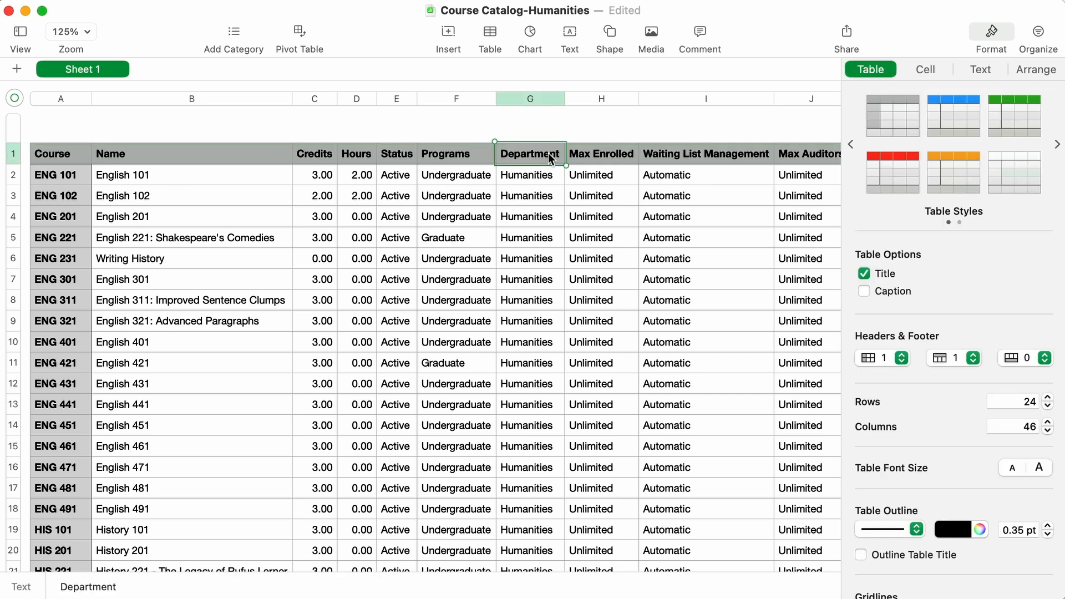
click(551, 180)
text(Englis)
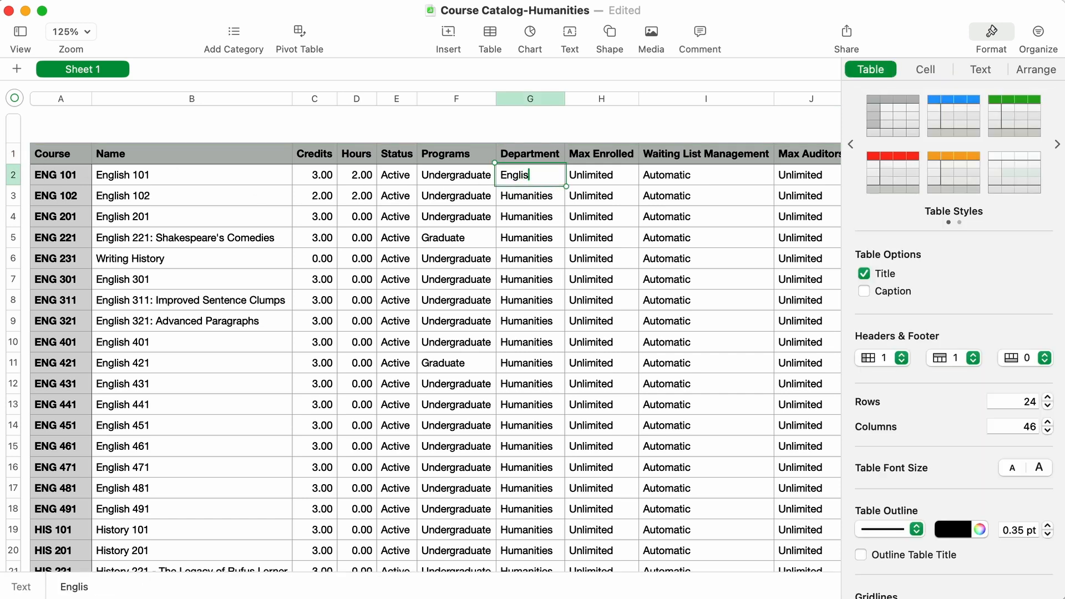
text(h)
drag(530, 186, 550, 514)
scroll(549, 506, down, 5)
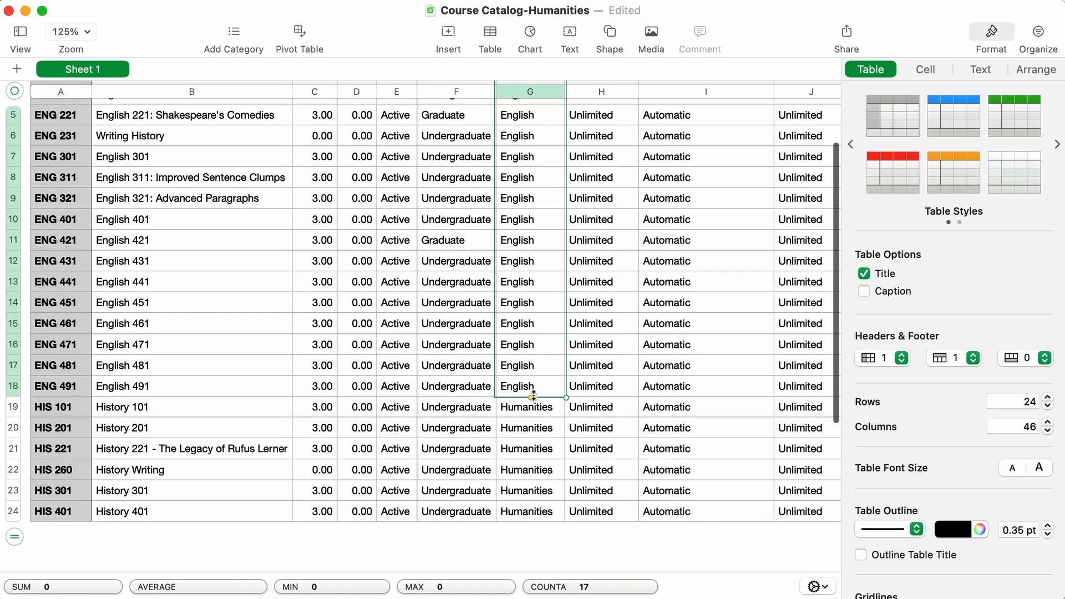
Set the Department to History for all HIS courses, cells G19 to G24.
click(530, 407)
text(History)
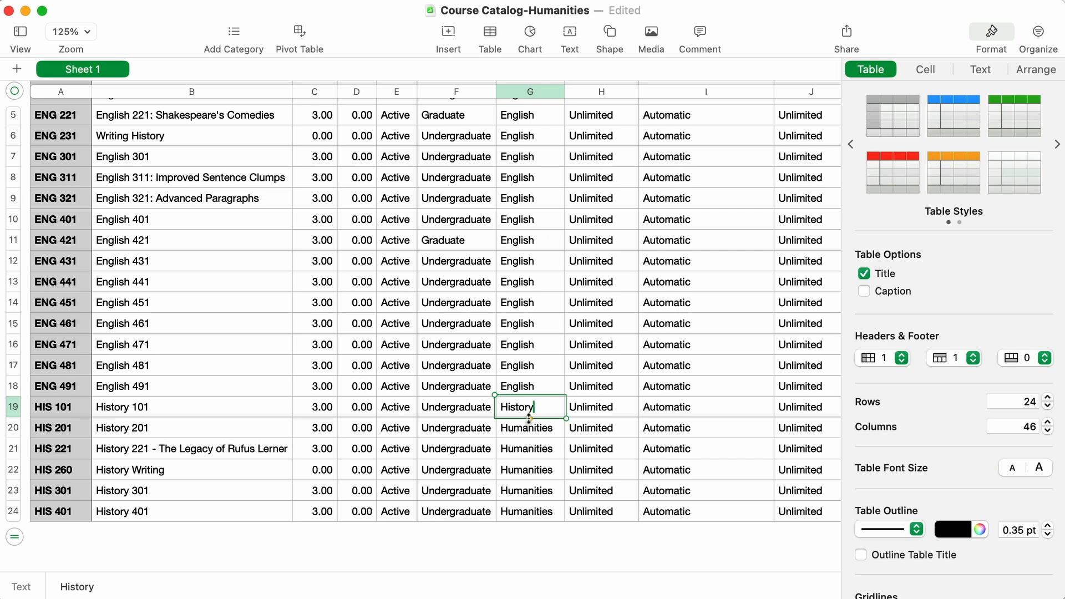
drag(529, 418, 532, 526)
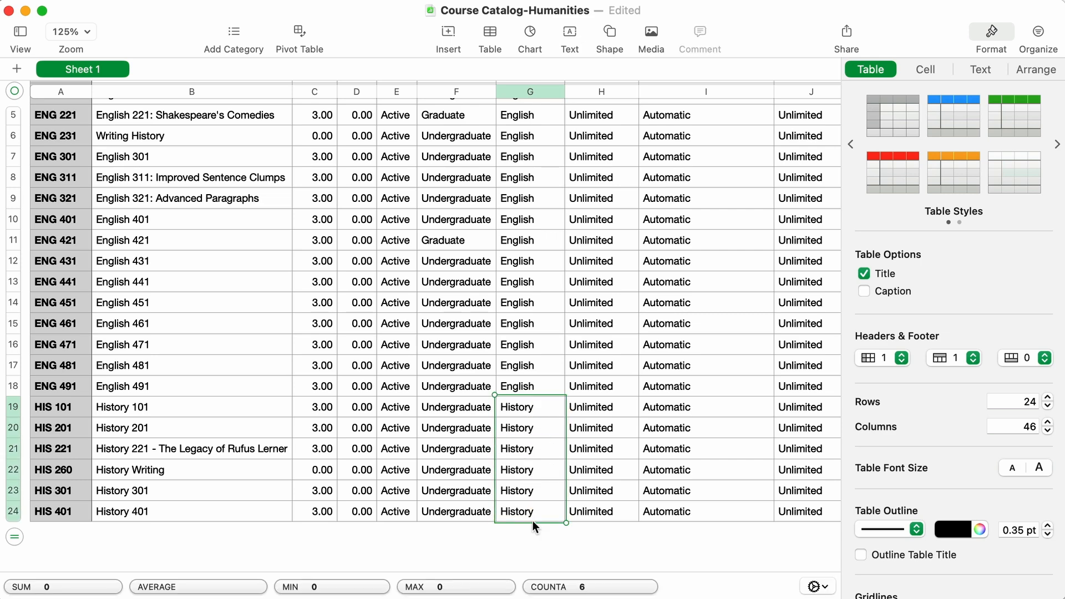
Export the edited spreadsheet as CSV and upload Course Catalog-Humanities.csv to the catalog course import in Populi.
scroll(533, 526, up, 5)
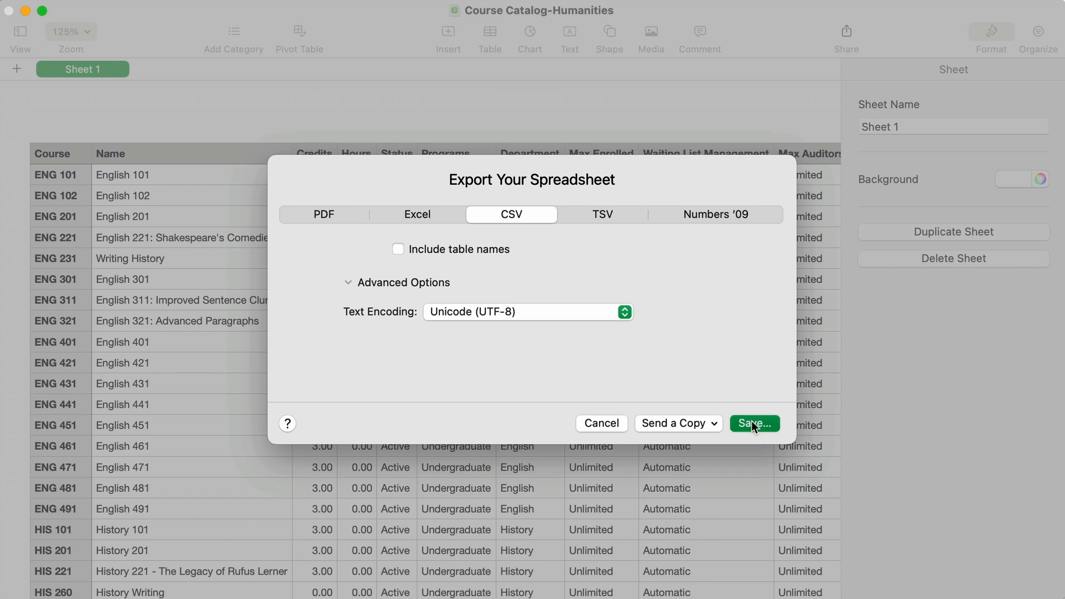
click(753, 422)
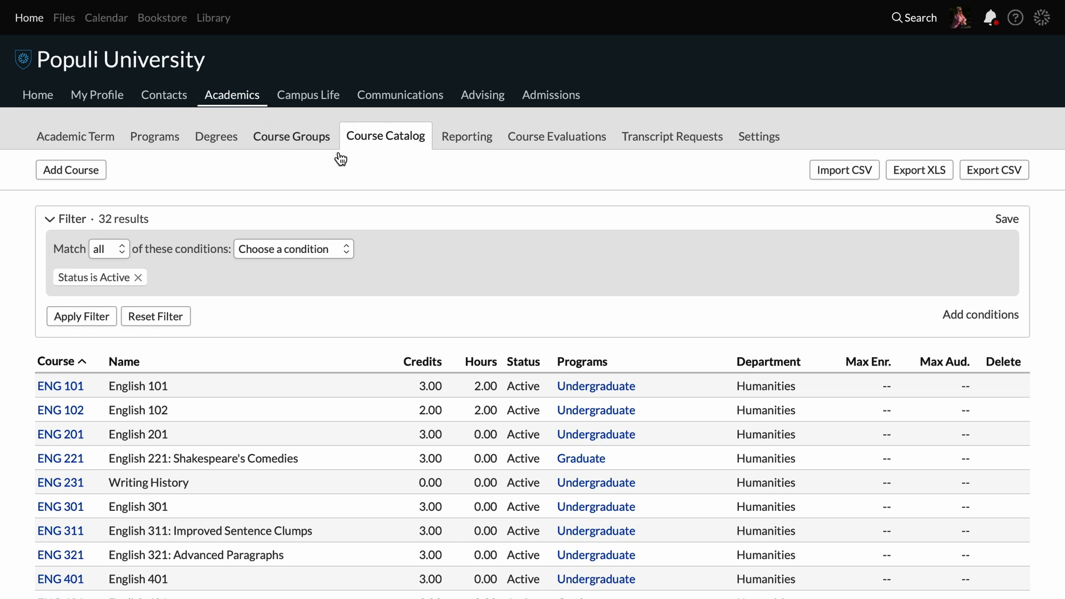
click(863, 179)
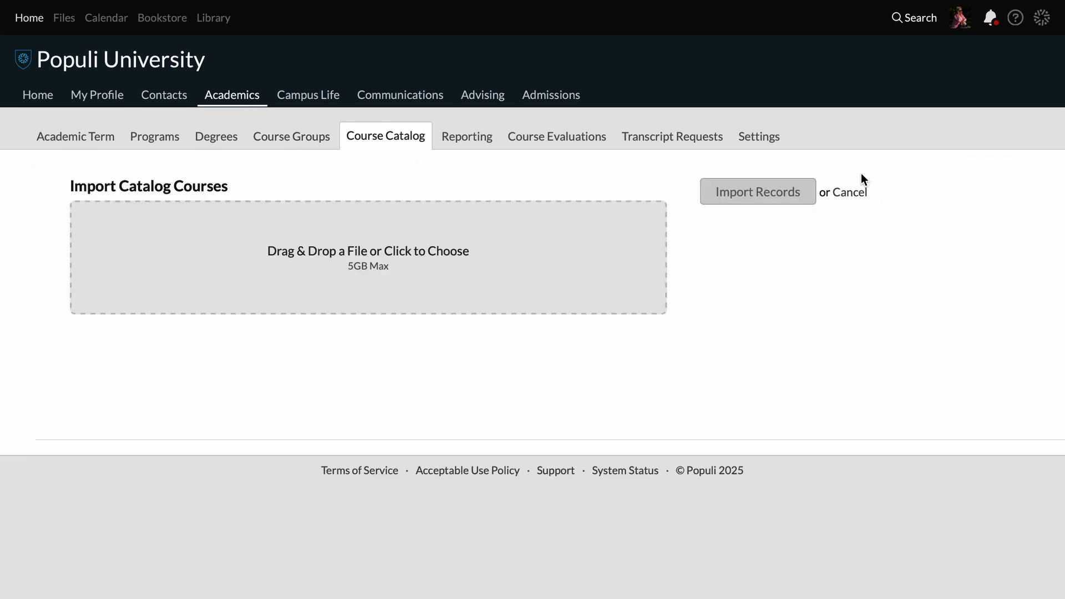
drag(264, 0, 344, 278)
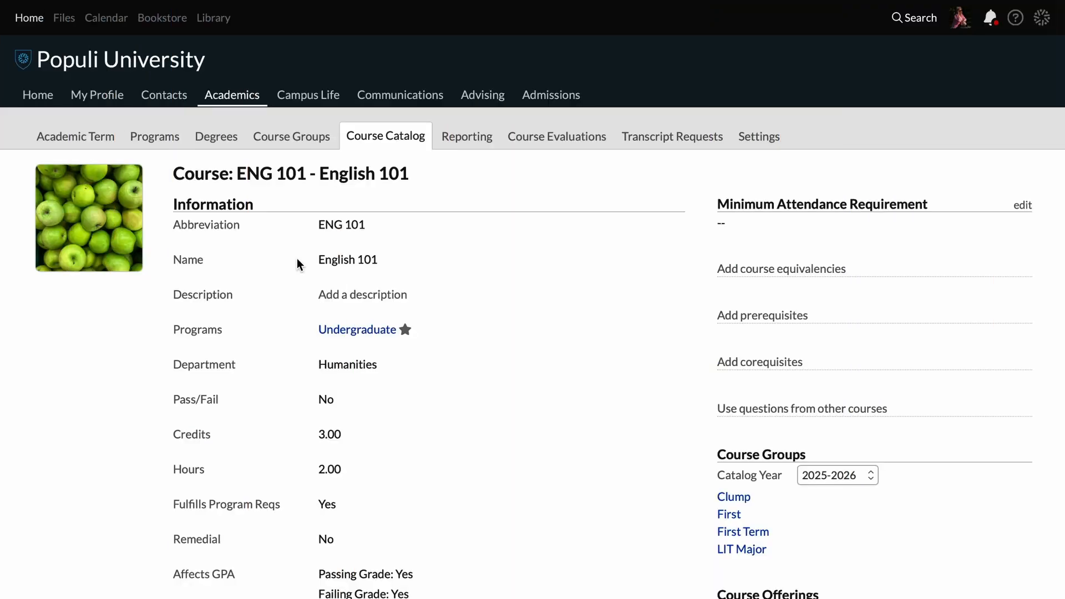
scroll(297, 258, down, 5)
scroll(298, 258, down, 2)
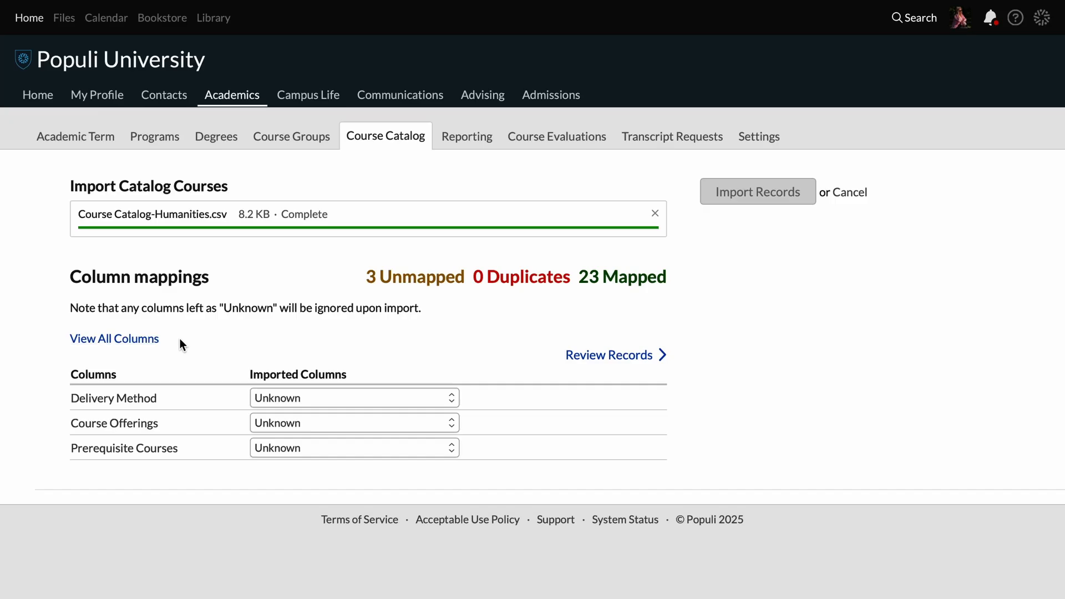
Show all column mappings of the import, try mapping the Course column to Description, and restore its mapping to Course.
click(152, 341)
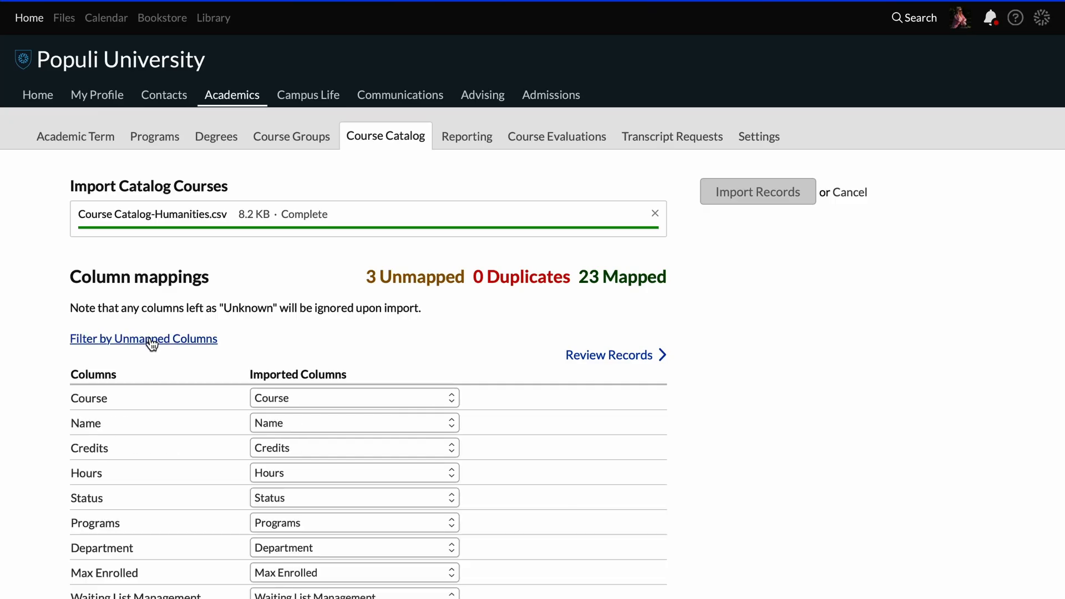
scroll(150, 344, down, 4)
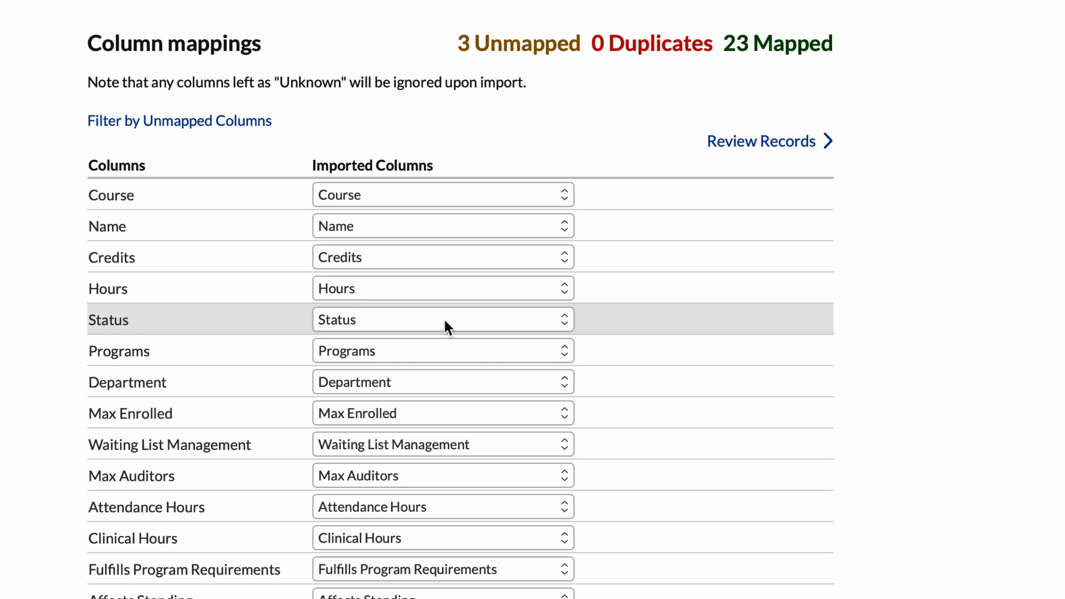
click(481, 200)
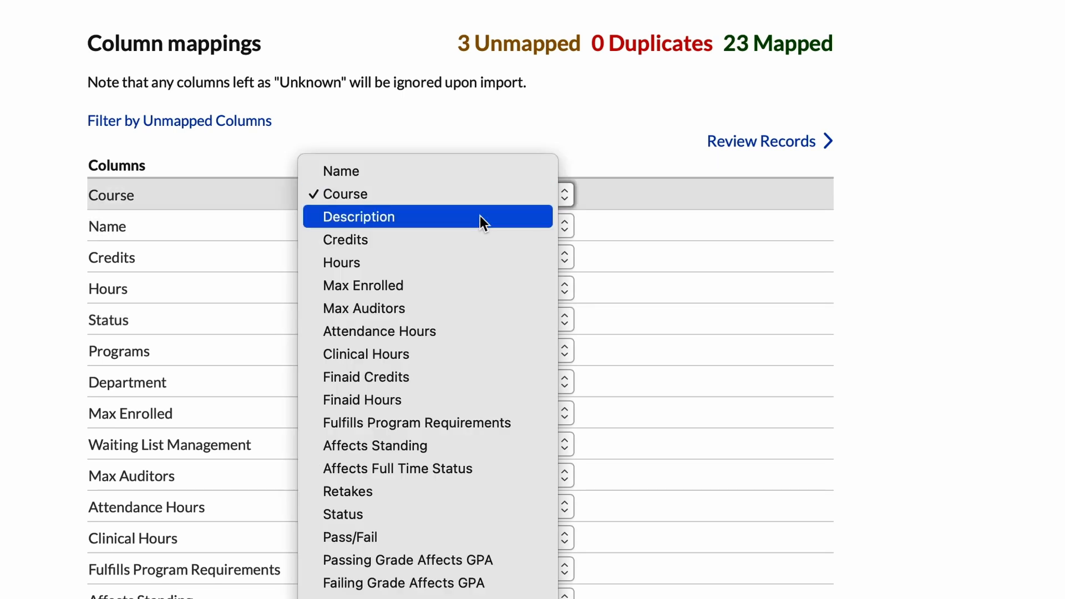
click(478, 226)
click(495, 193)
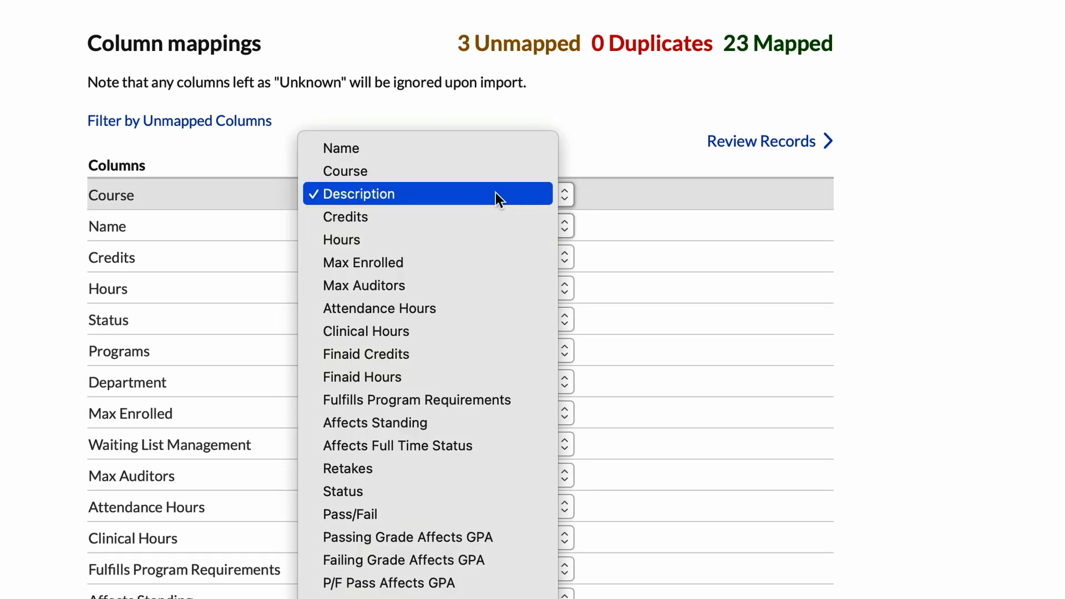
click(494, 175)
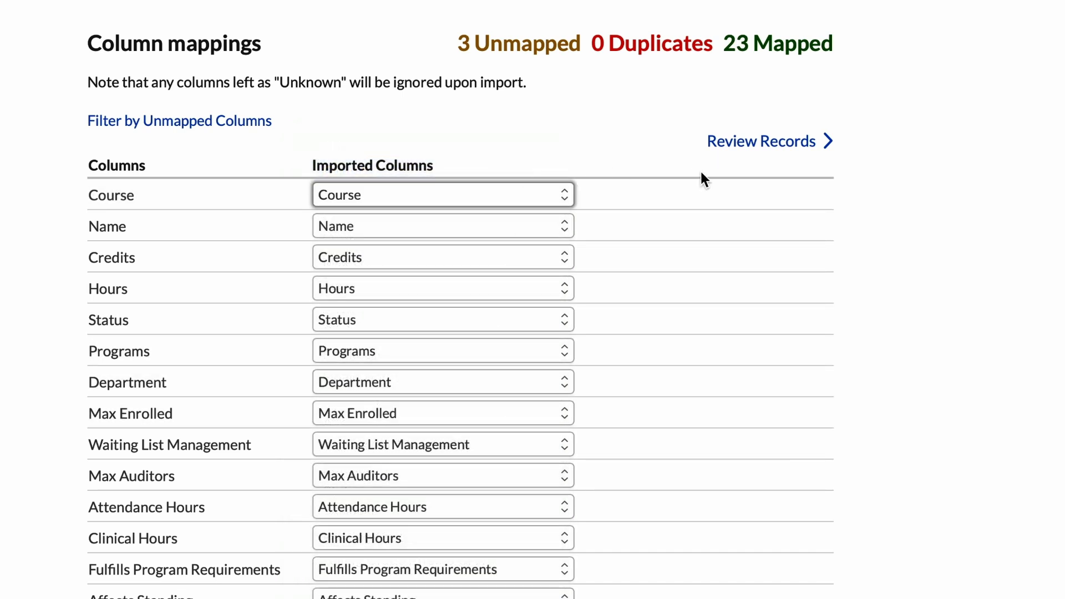
Review and import all records from Course Catalog-Humanities.csv, and check the courses' departments in the catalog.
click(787, 152)
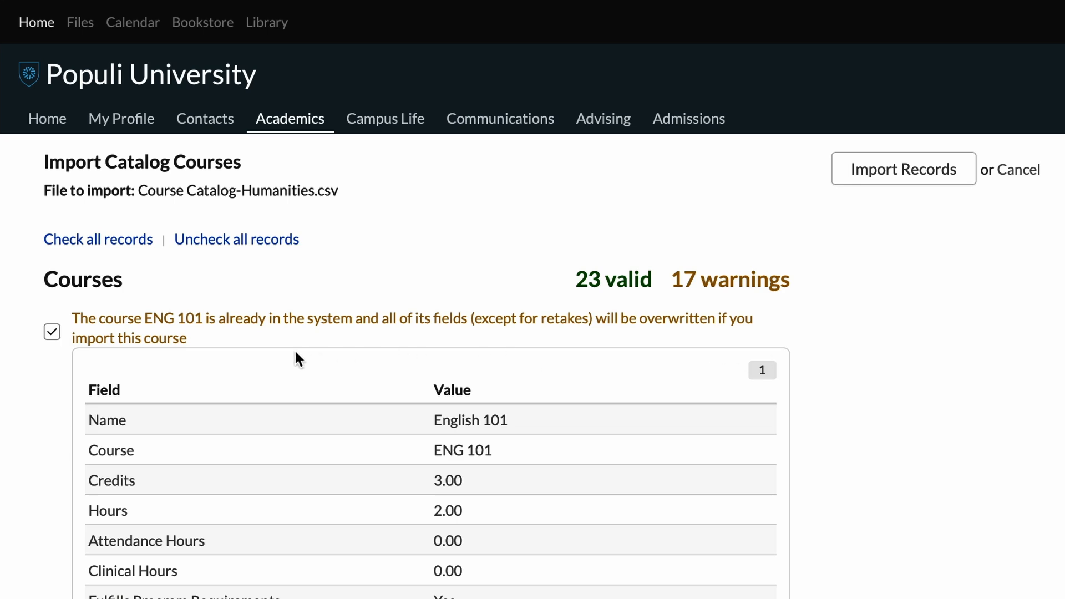
scroll(588, 331, down, 20)
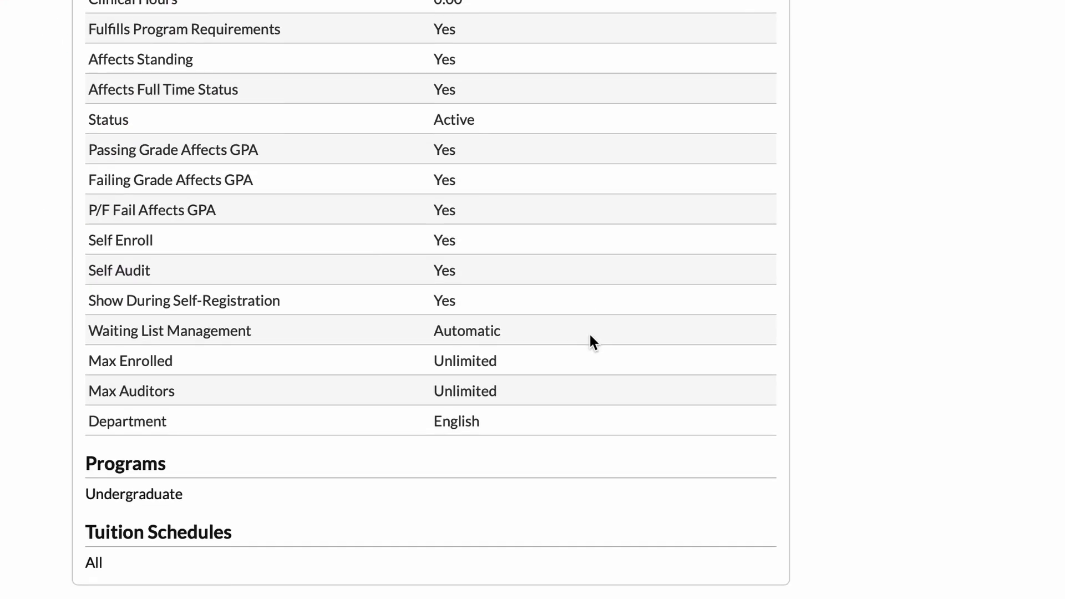
scroll(541, 108, down, 12)
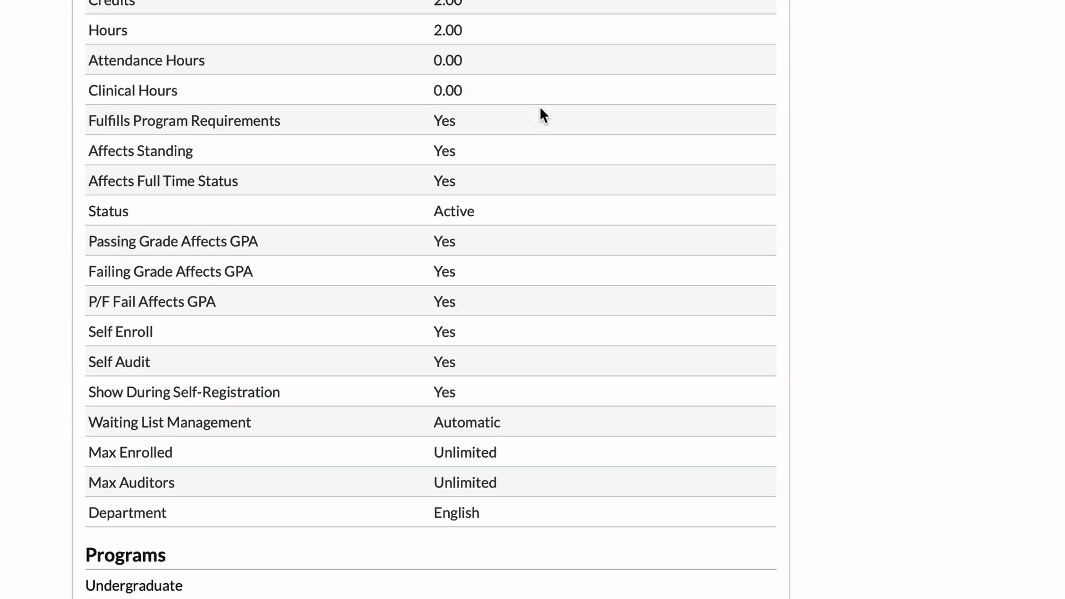
scroll(362, 277, up, 20)
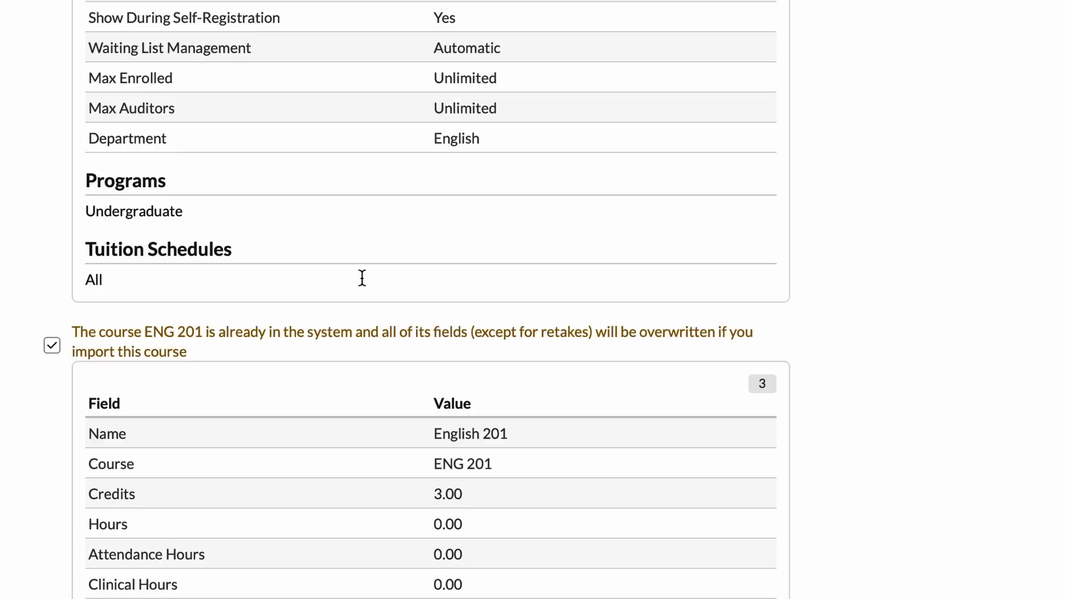
scroll(361, 278, up, 5)
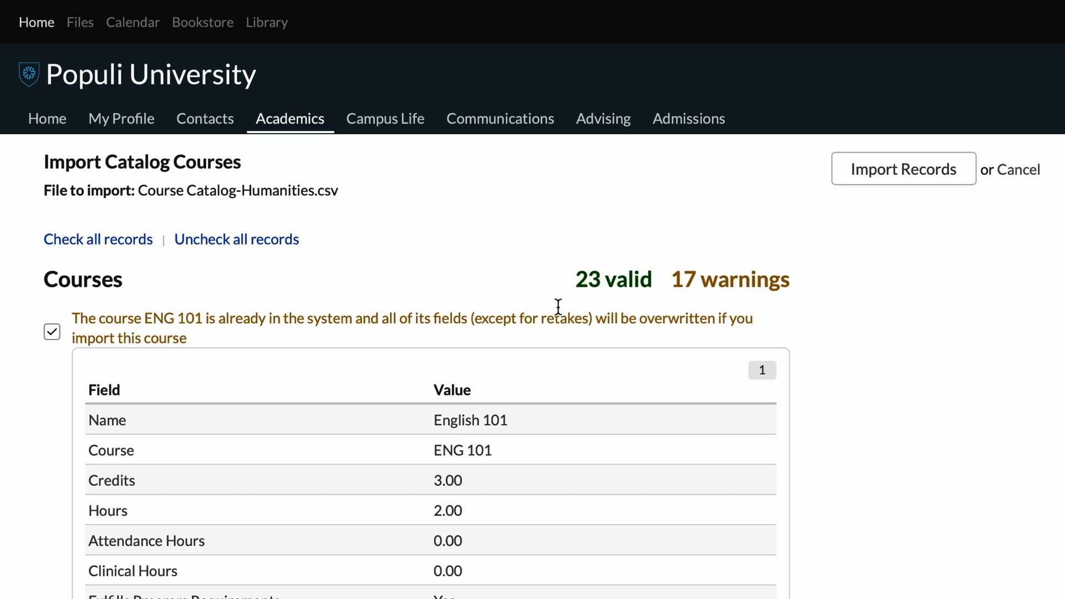
click(911, 179)
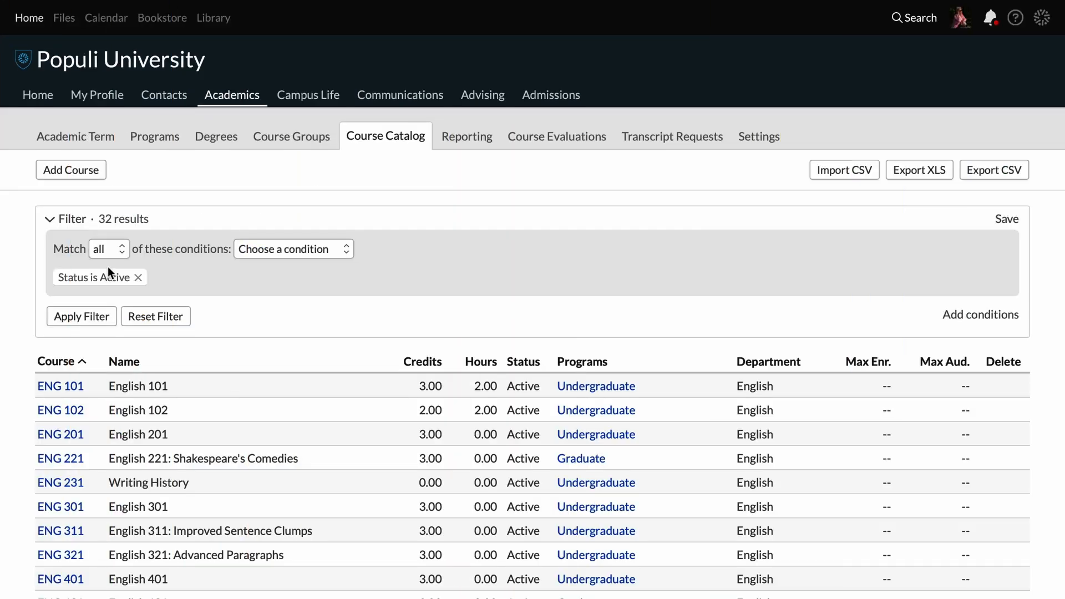
scroll(810, 345, down, 6)
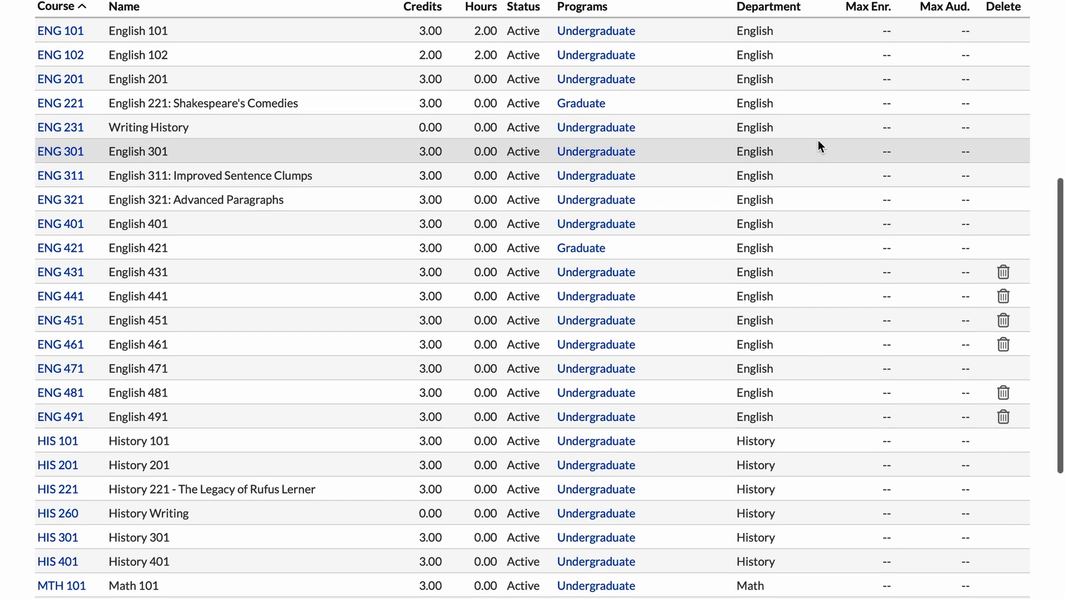
scroll(803, 410, down, 2)
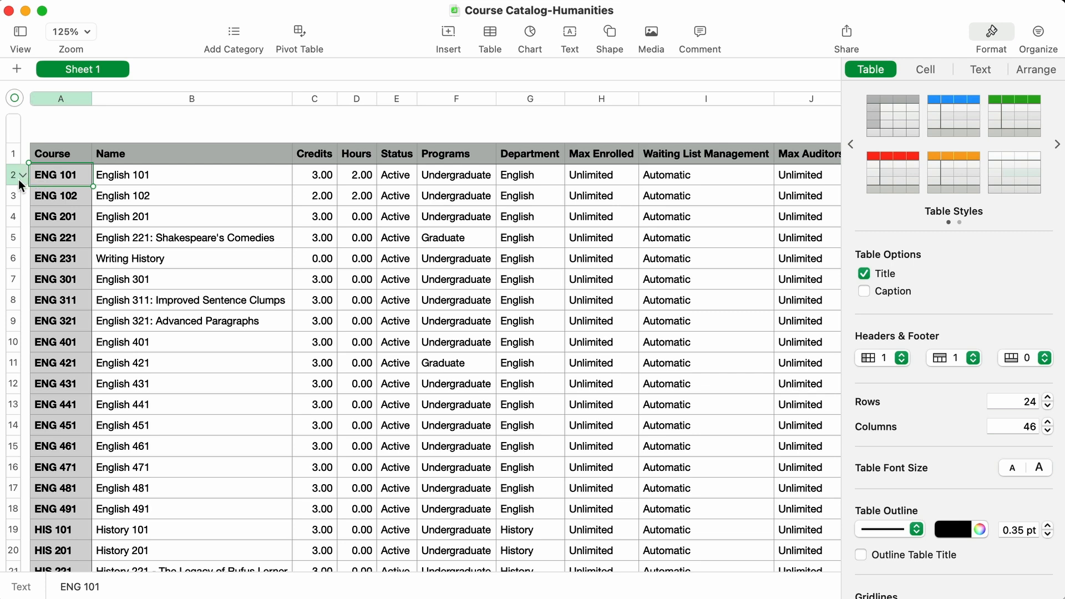
In the Numbers spreadsheet, clear A2:B24 and fill A2:B6 with courses ENG 241, 251, 261, 271 and 281, named English 241, 251, 261, 271 and 281.
scroll(242, 359, down, 10)
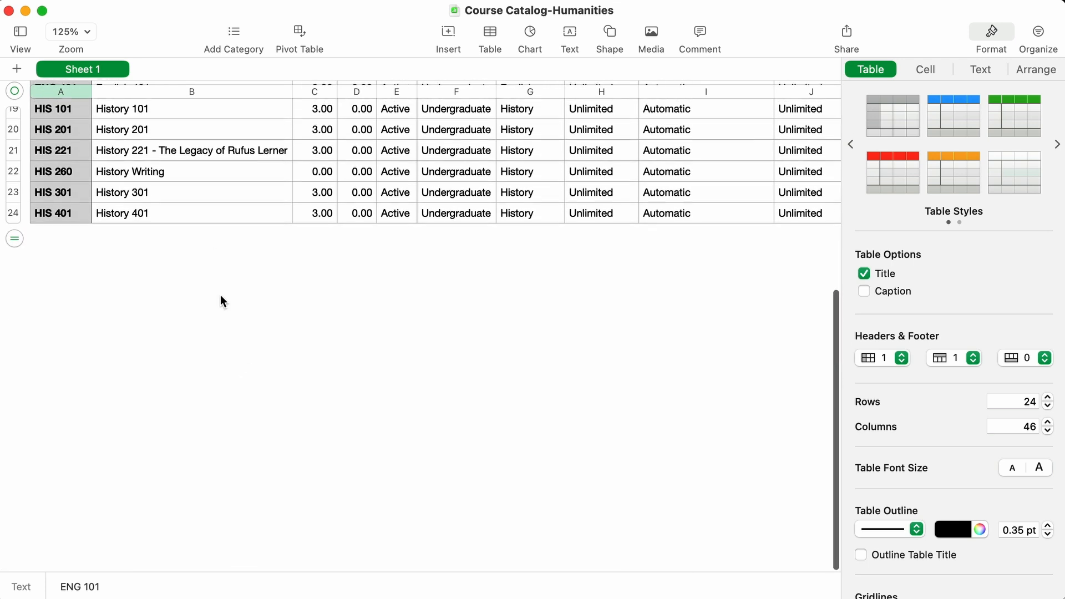
shift+click(198, 218)
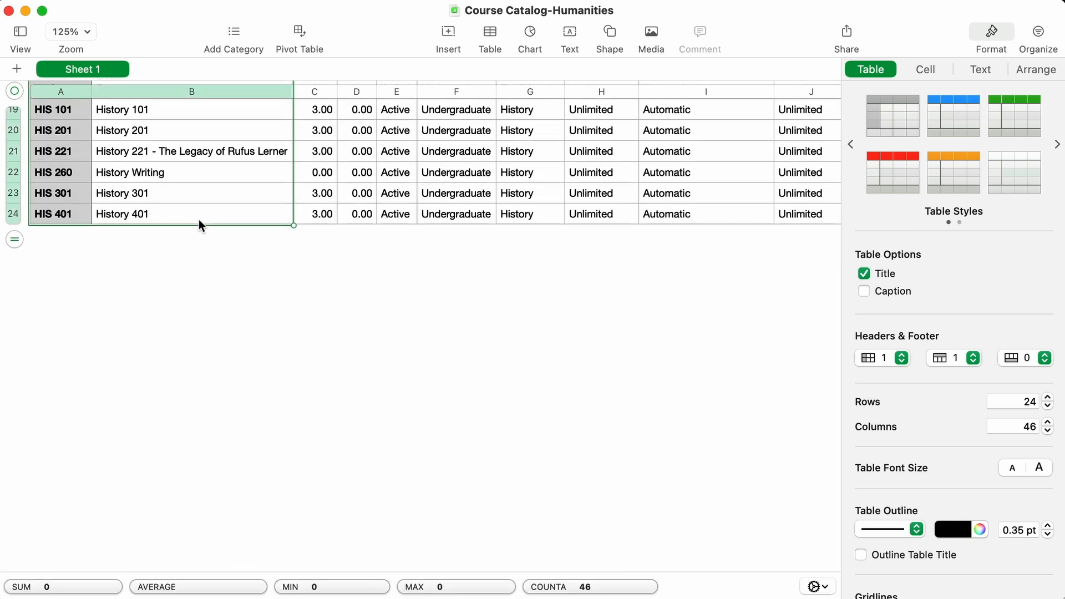
key(Delete)
scroll(198, 218, up, 10)
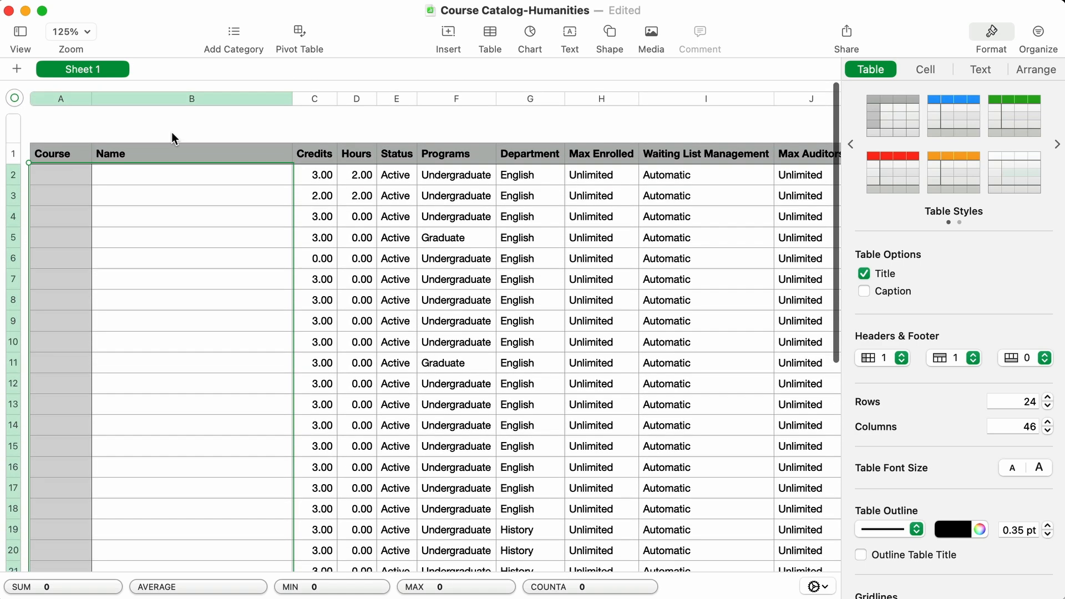
text(ENG 241	English 241 ENG 251	English 251 ENG 261	English 261 ENG 271	English 271 ENG 281	English 281)
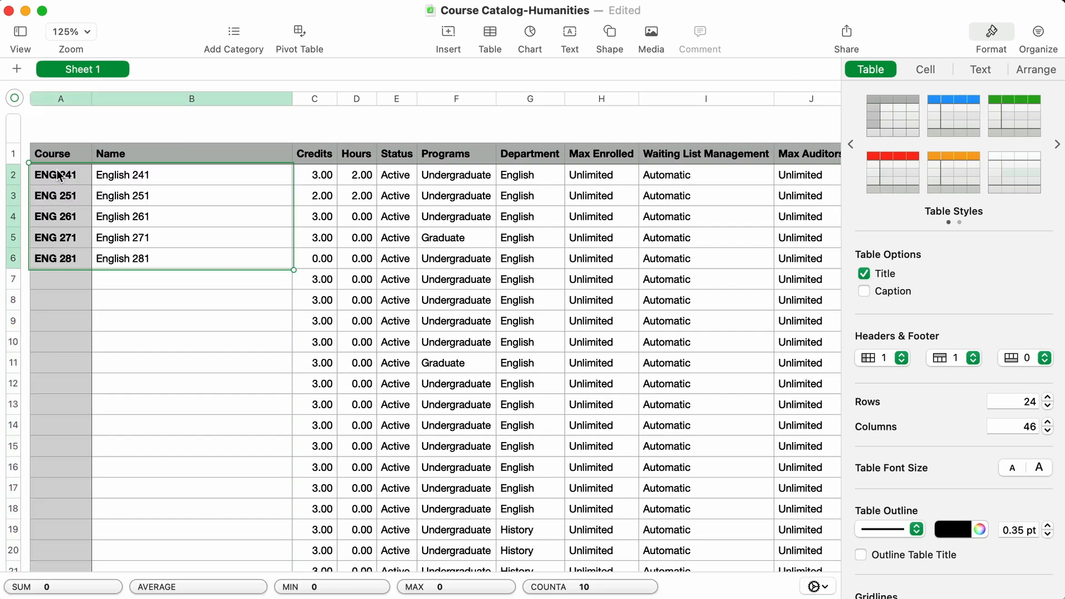
Delete the leftover rows 7 to 24 below the five new English courses.
click(17, 286)
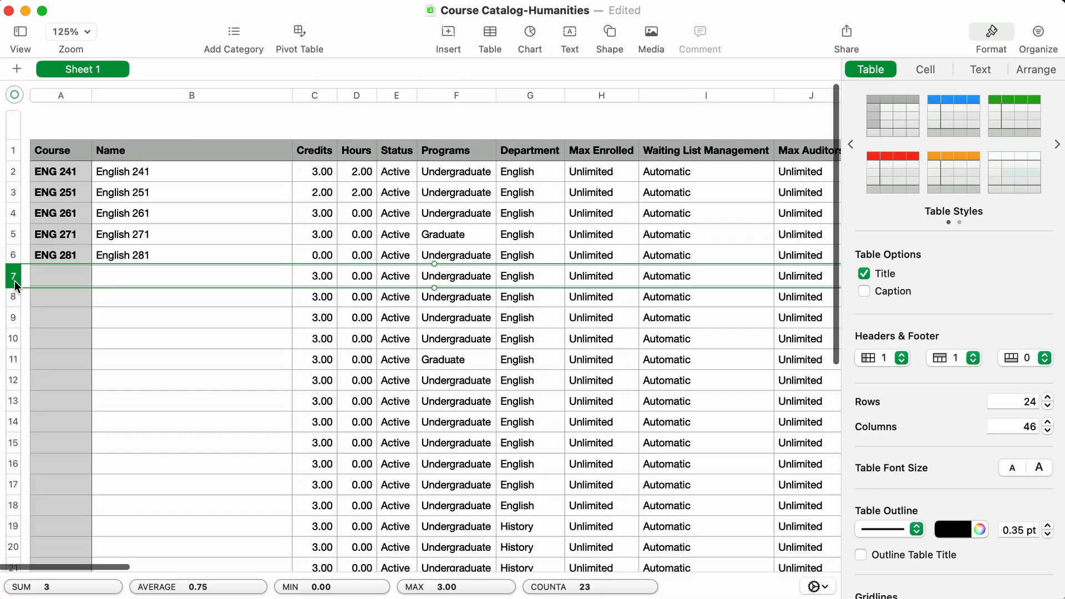
scroll(20, 379, down, 5)
shift+click(14, 395)
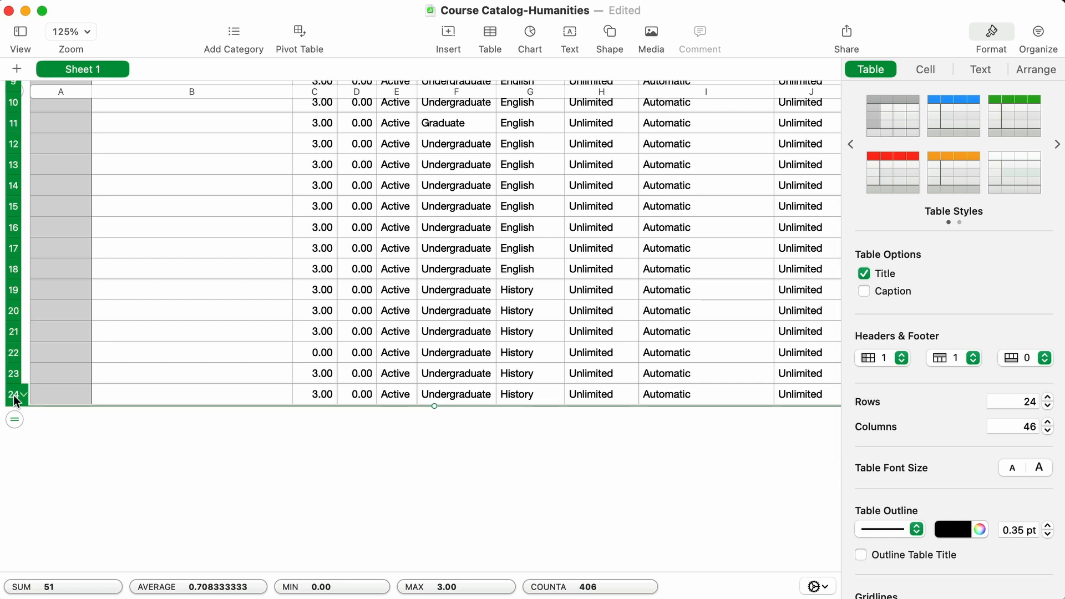
right_click(13, 395)
click(74, 357)
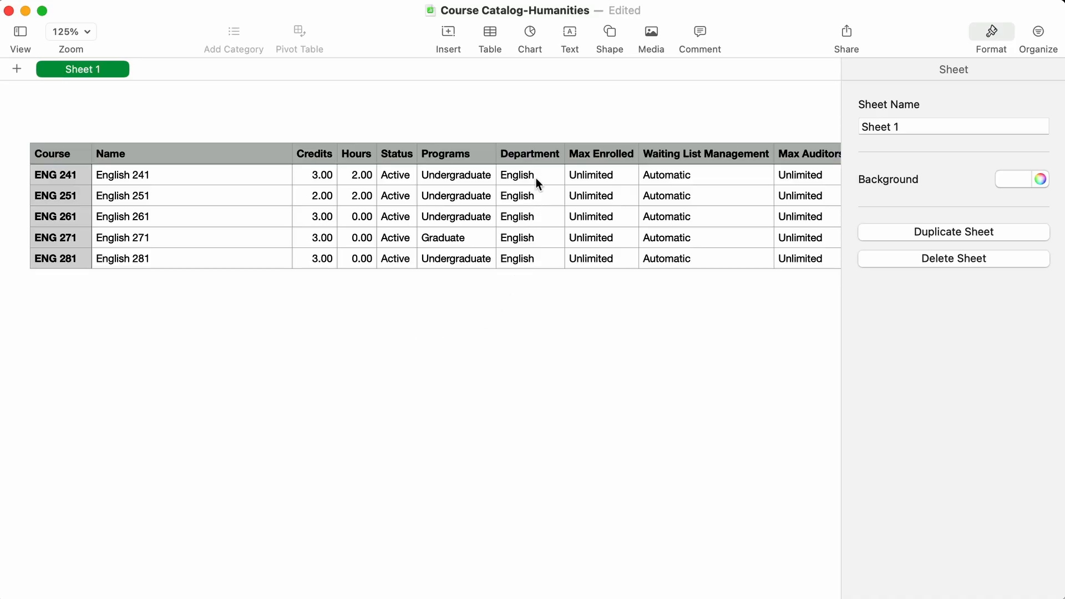
Change the department of ENG 271 in cell G5 to the misspelled value Englesh.
click(536, 238)
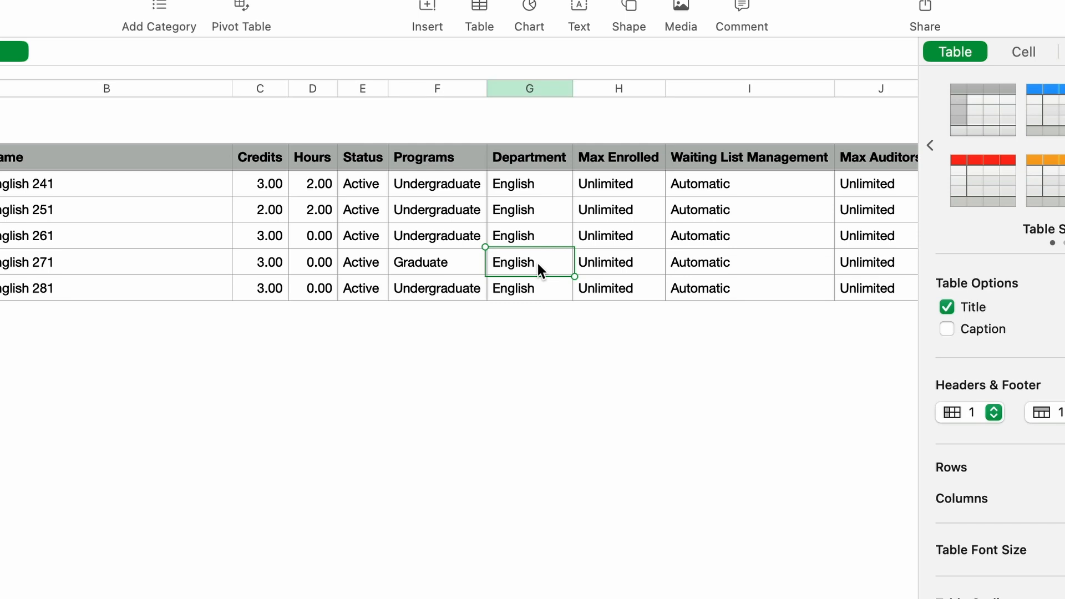
double_click(518, 263)
click(528, 323)
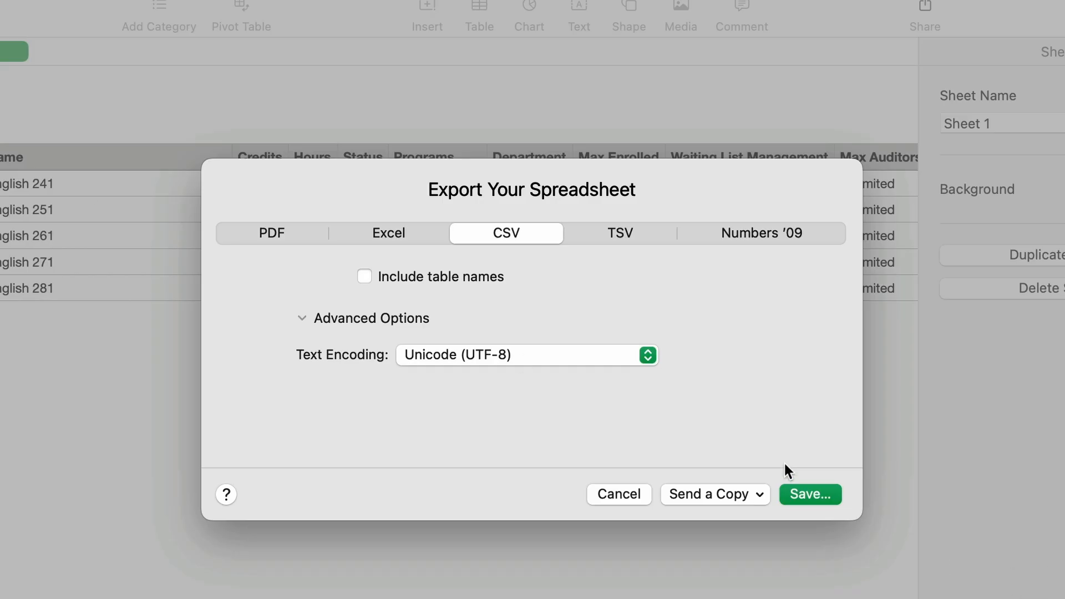
Export the spreadsheet as a UTF-8 CSV and upload Course Catalog-New Entries.csv to the catalog course import in Populi.
click(809, 494)
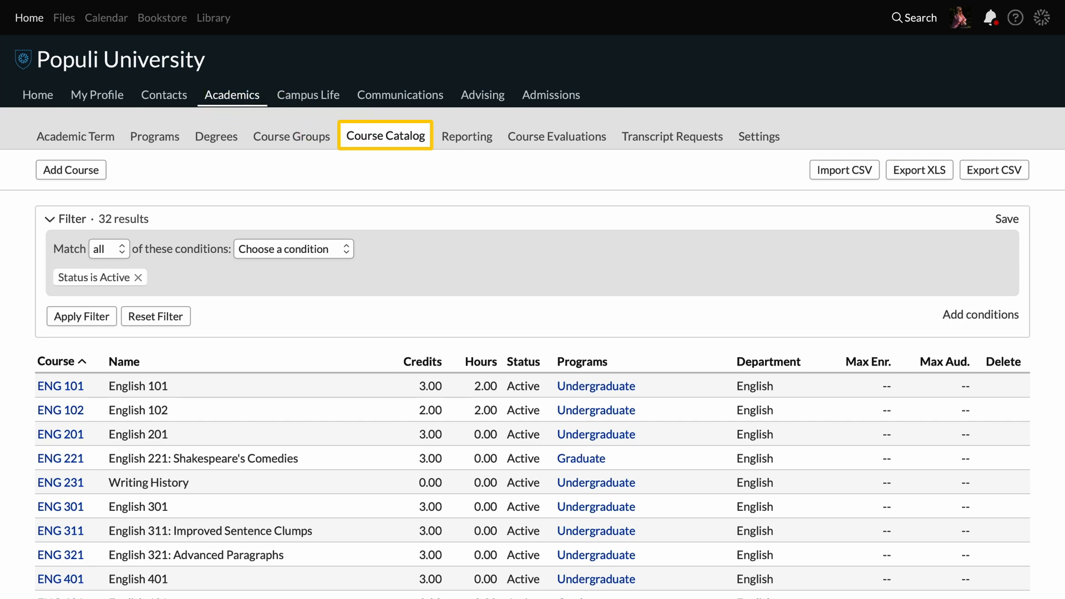
click(861, 175)
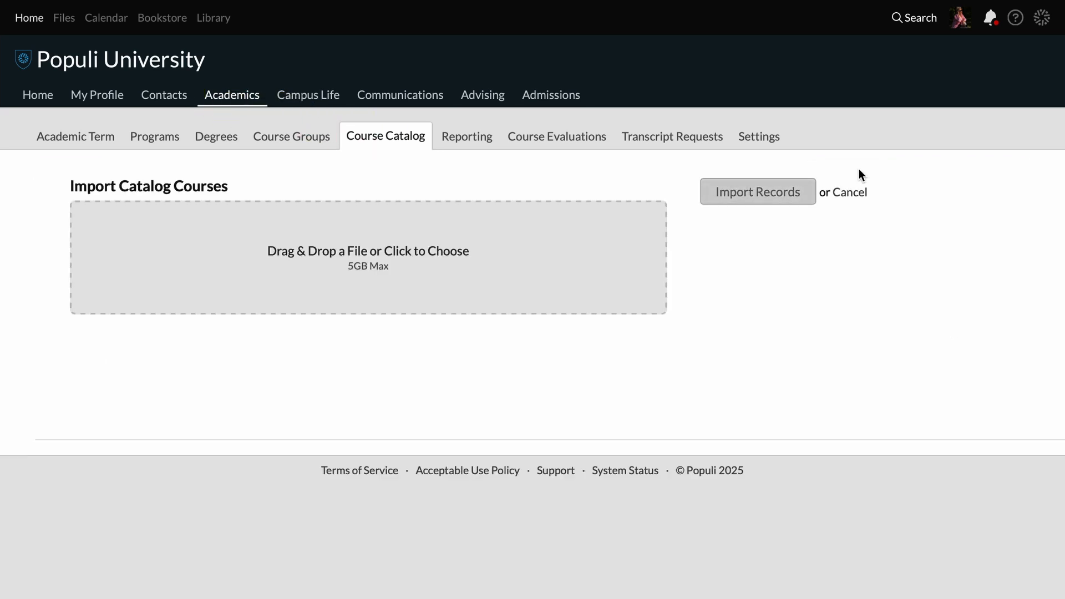
click(579, 242)
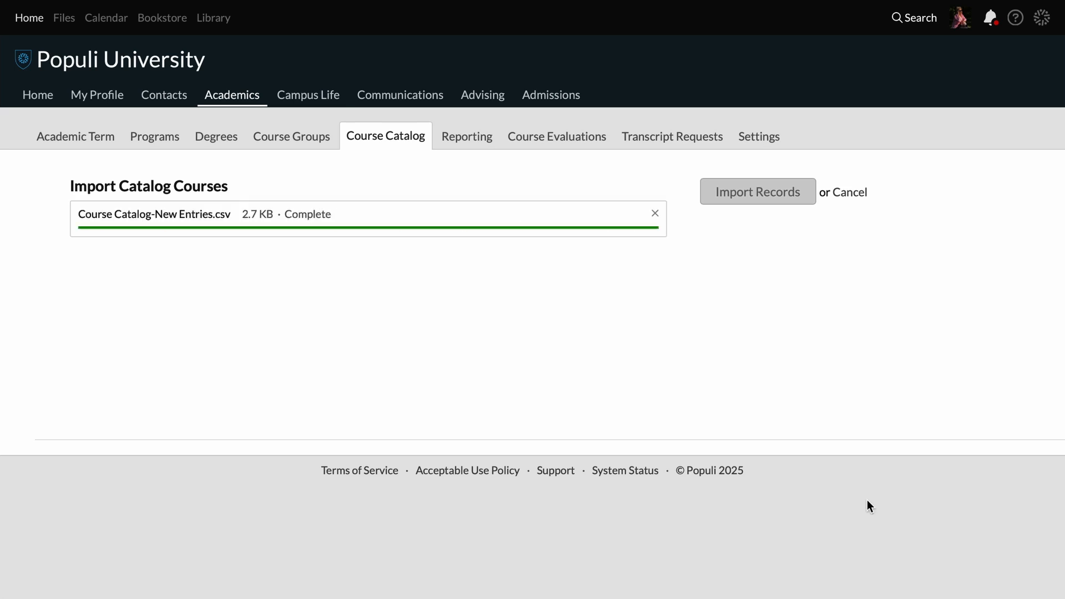
Review the records of Course Catalog-New Entries.csv, examine the department warning for ENG 271, and cancel the import.
scroll(777, 388, down, 2)
click(658, 291)
scroll(706, 344, down, 12)
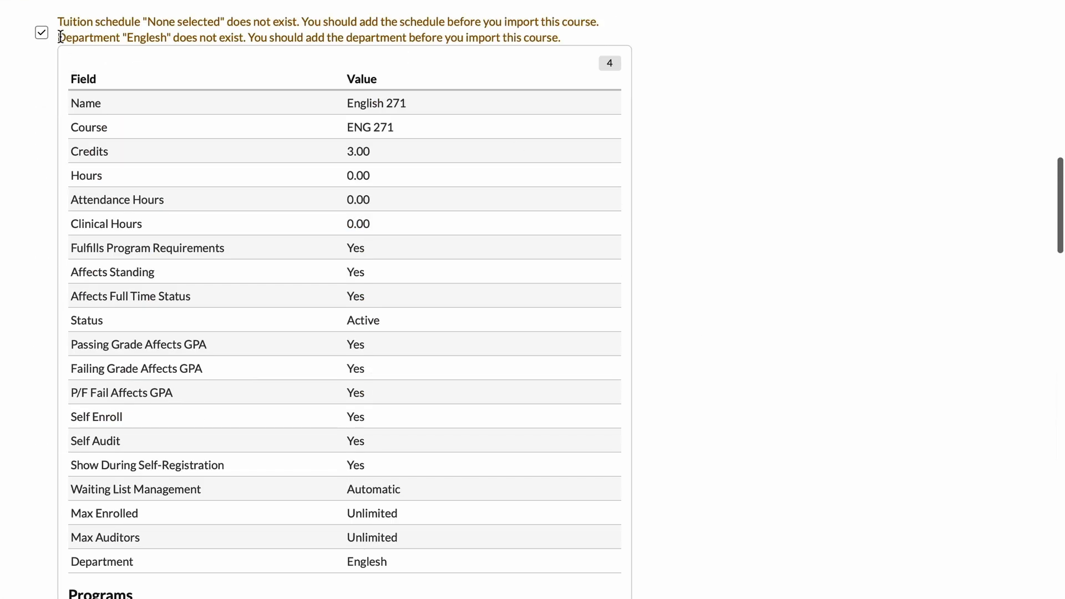
drag(59, 36, 540, 35)
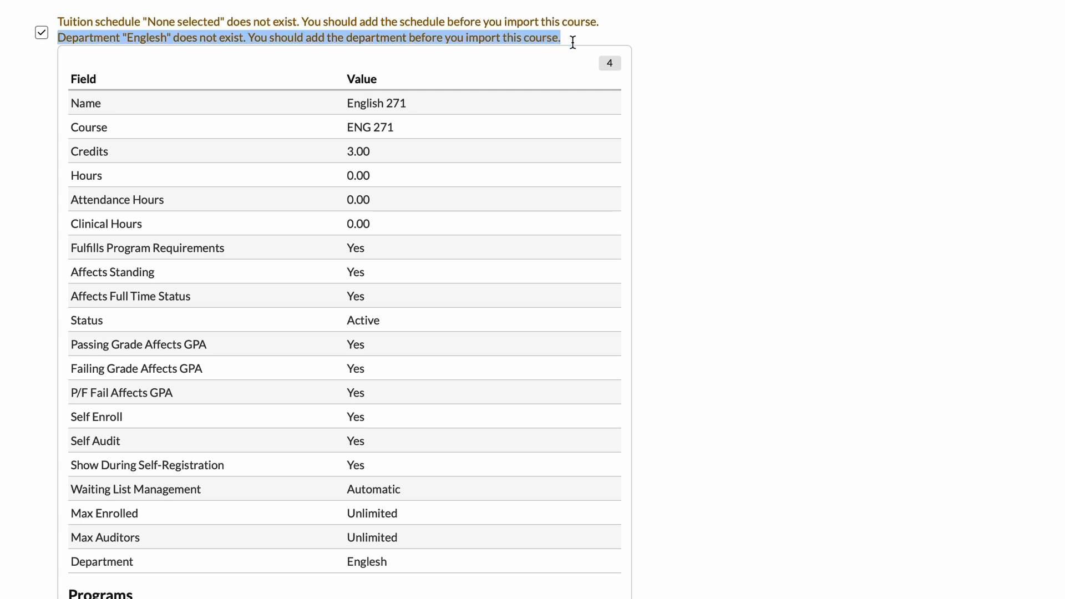
scroll(571, 40, down, 4)
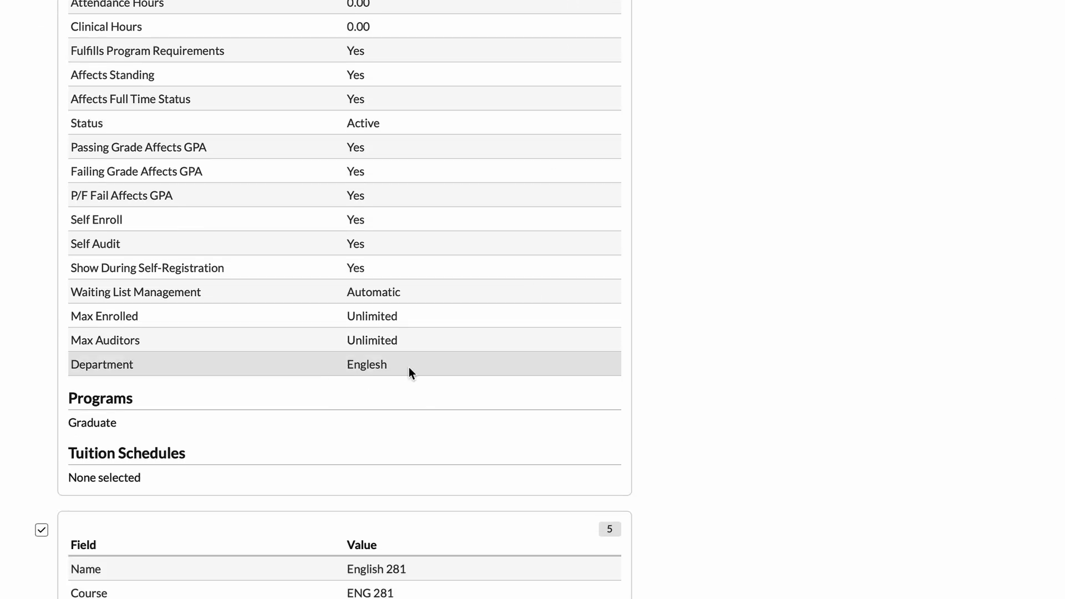
scroll(409, 367, up, 20)
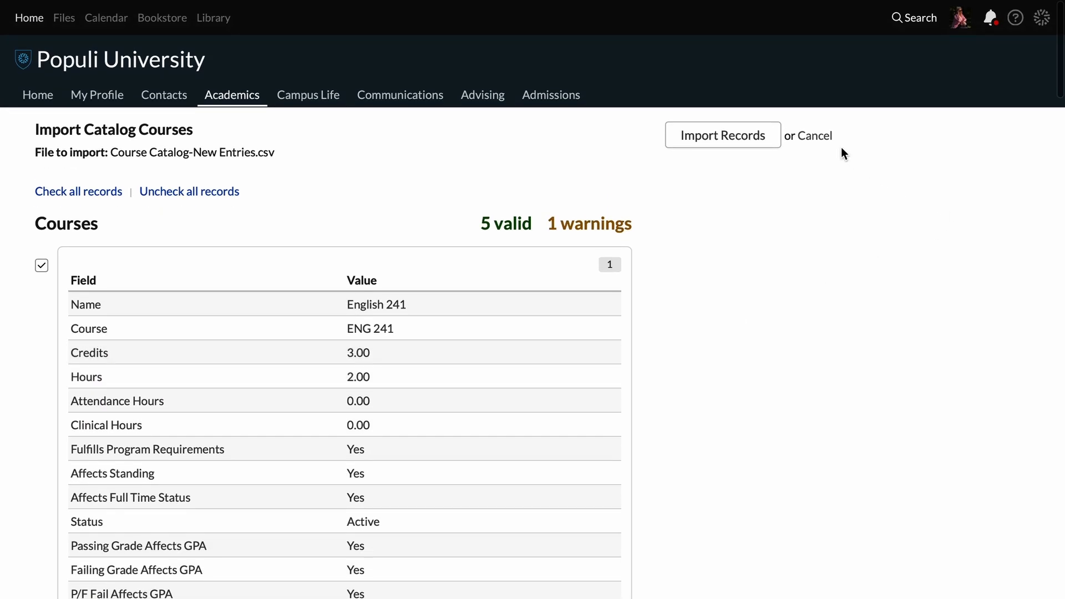
click(820, 140)
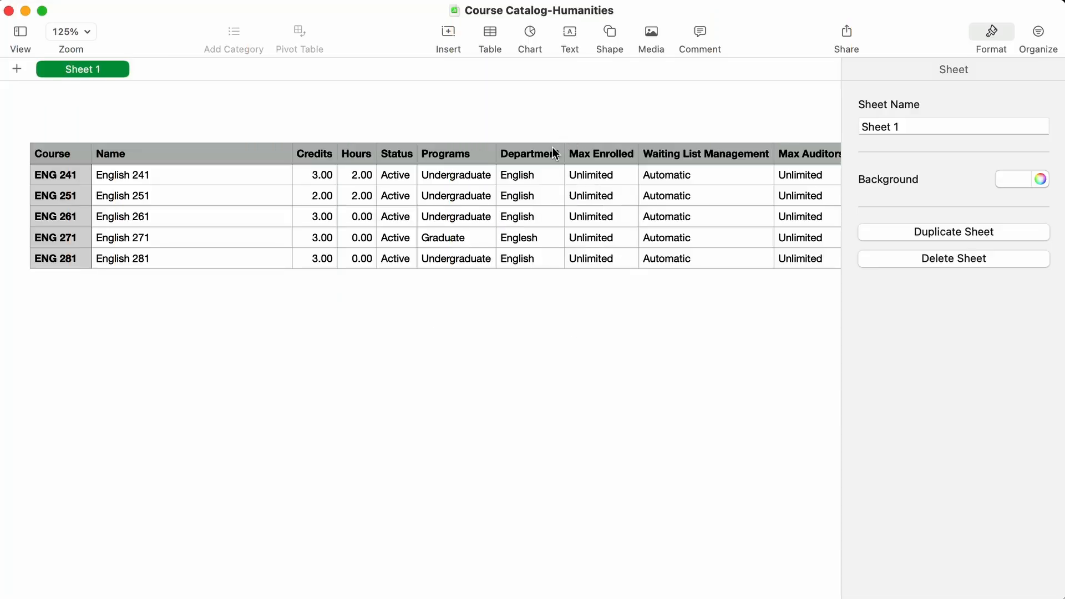
In the Numbers spreadsheet, correct the department of ENG 271 to English by filling it from the cell above.
click(543, 237)
click(528, 218)
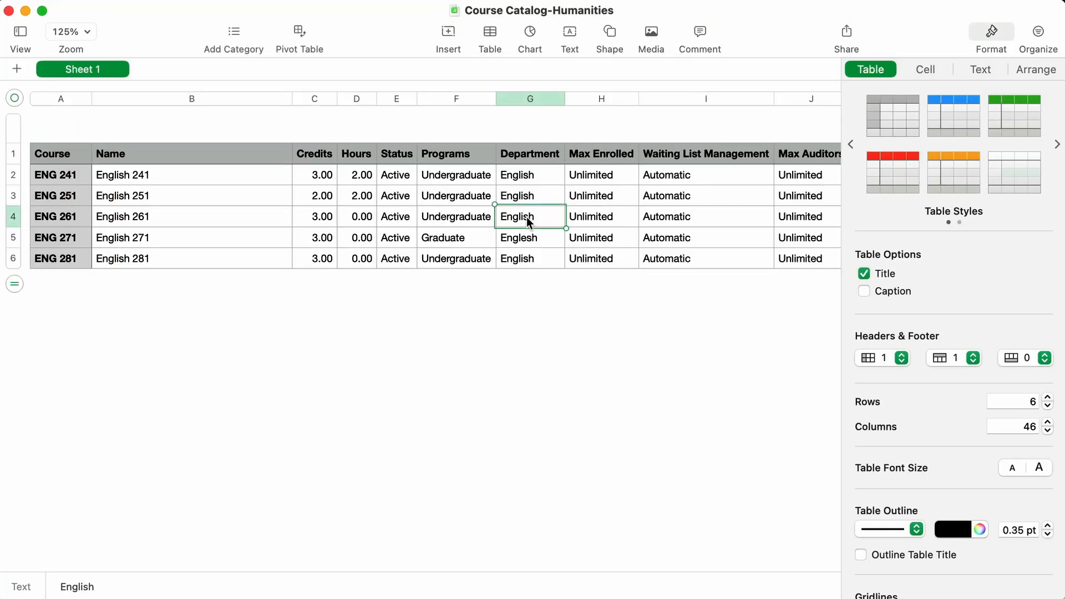
drag(531, 226, 531, 248)
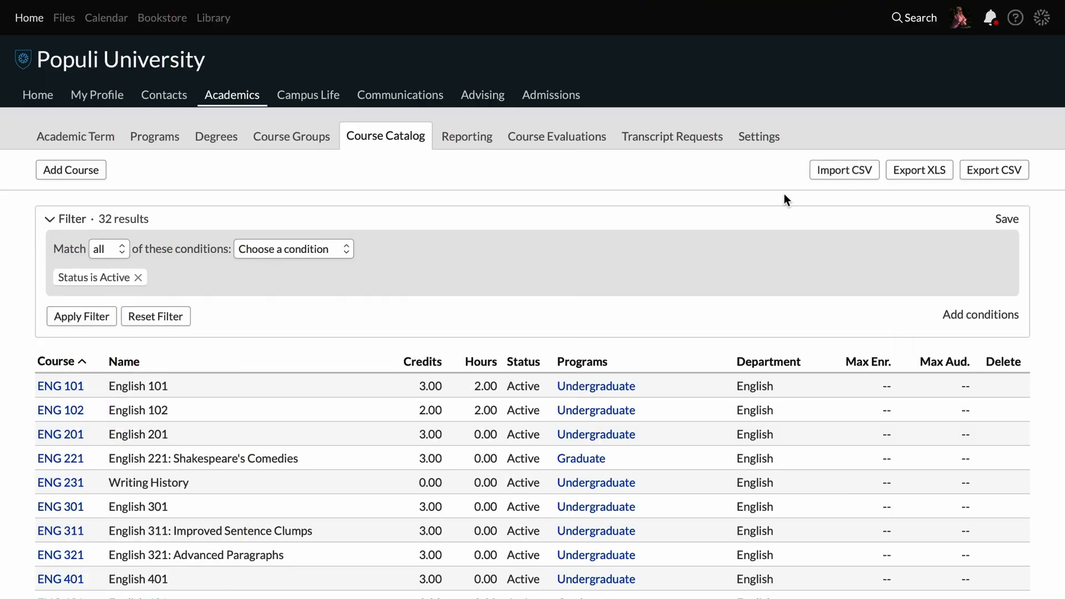
In Populi, view the department settings and the option to add a department, and look through the course catalog list.
click(767, 136)
click(78, 304)
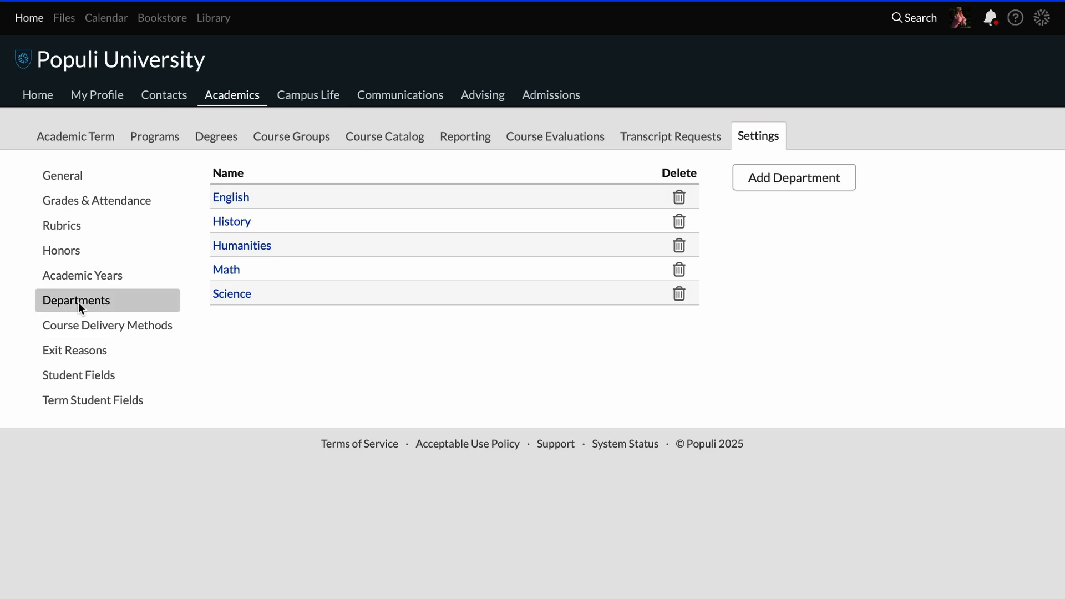
click(822, 183)
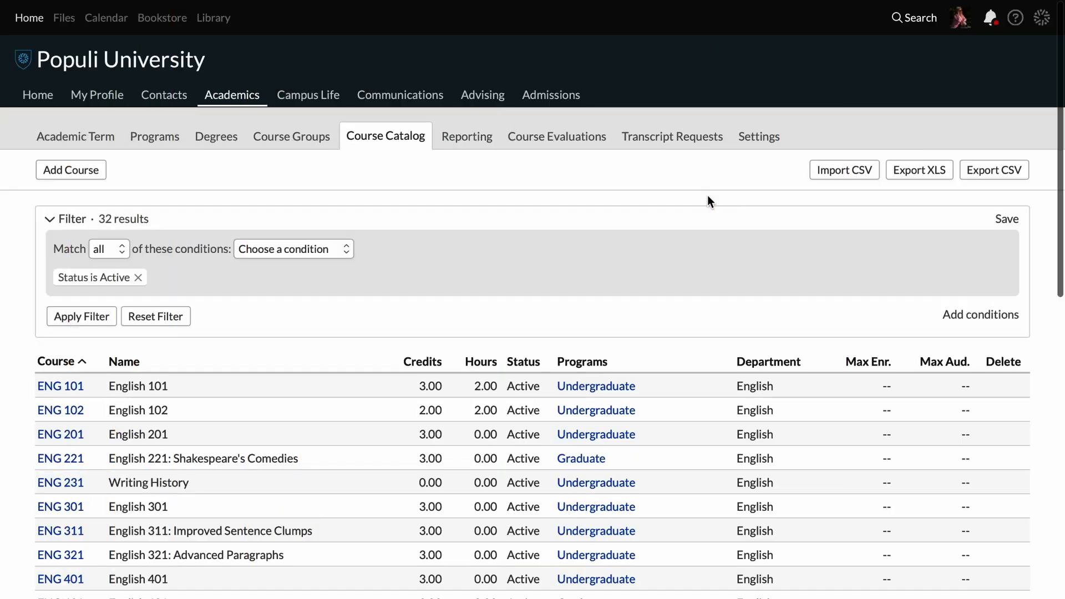
scroll(707, 195, down, 8)
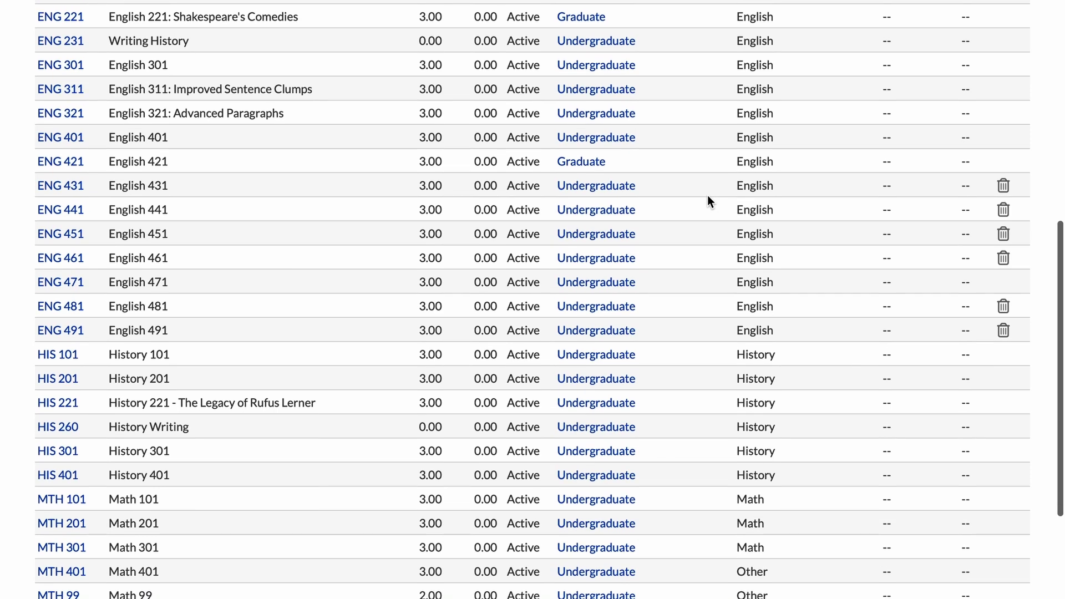